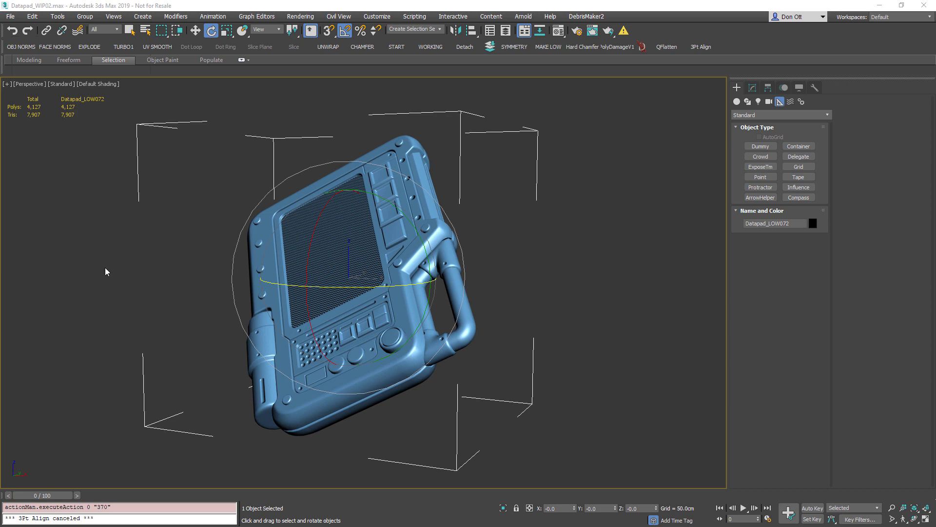
- Try to straighten the tilted datapad by rotating it freehand in the front view, and undo the rotation
key(t)
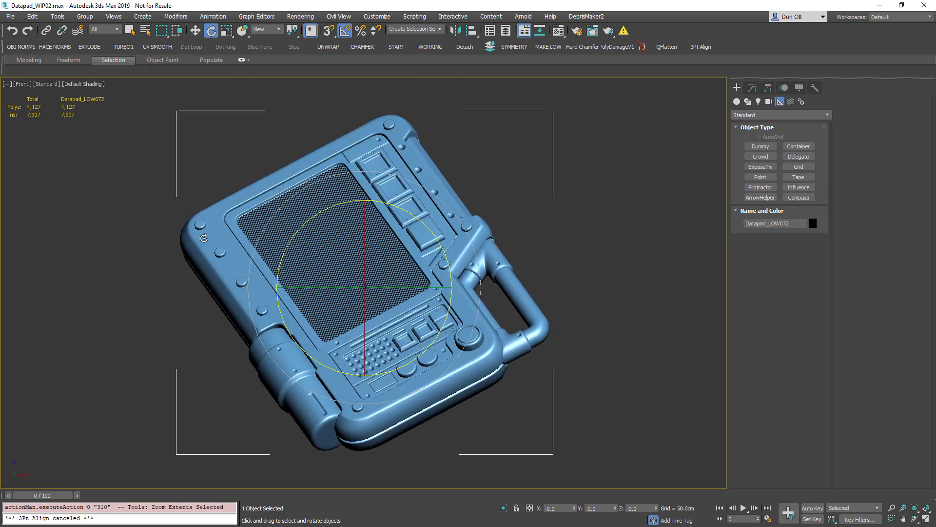
key(z)
key(p)
alt+middle_drag(244, 234, 337, 246)
scroll(313, 256, down, 2)
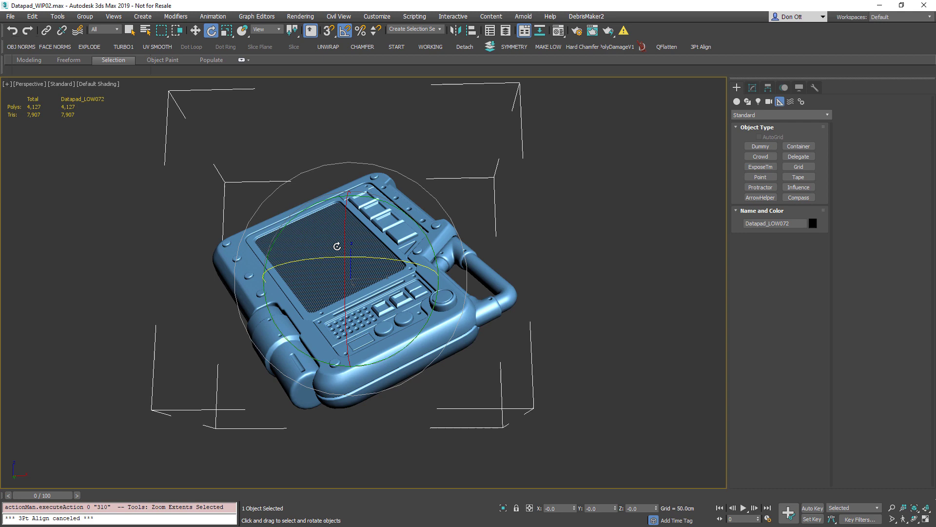
key(f)
drag(404, 209, 426, 222)
key(ctrl+z)
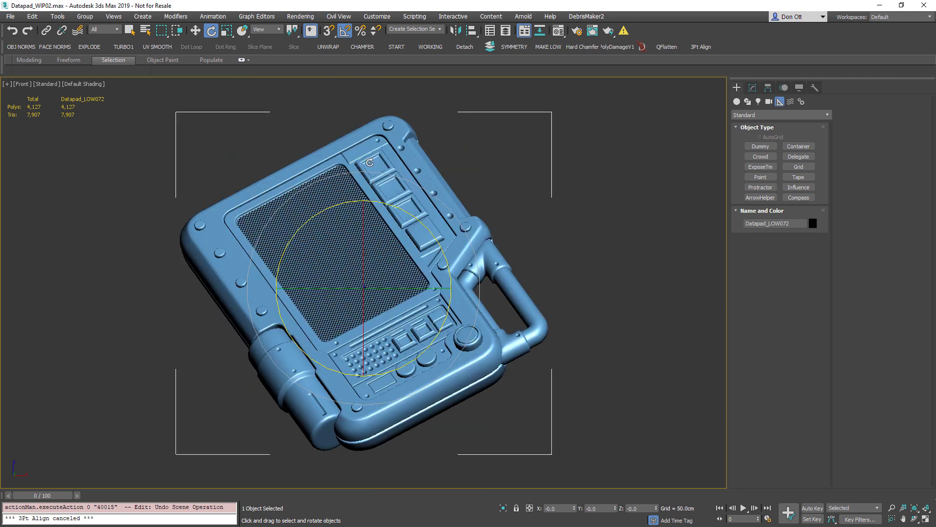
- Inspect the datapad in perspective and check its values in the Rotate Transform Type-In
key(z)
key(p)
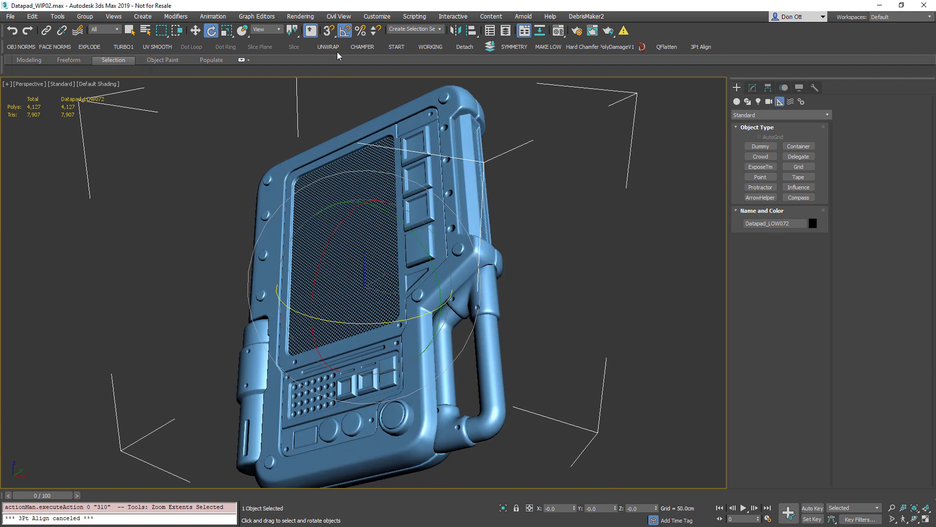
right_click(212, 30)
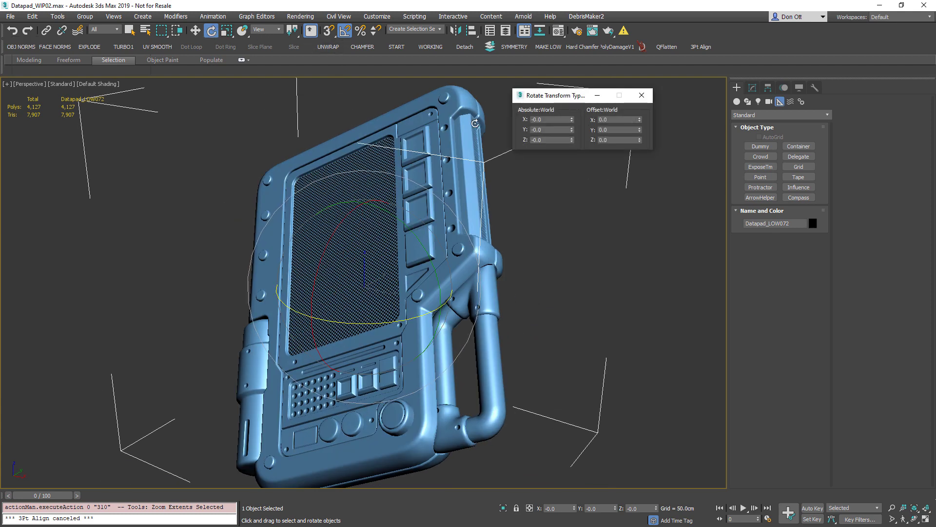
click(642, 95)
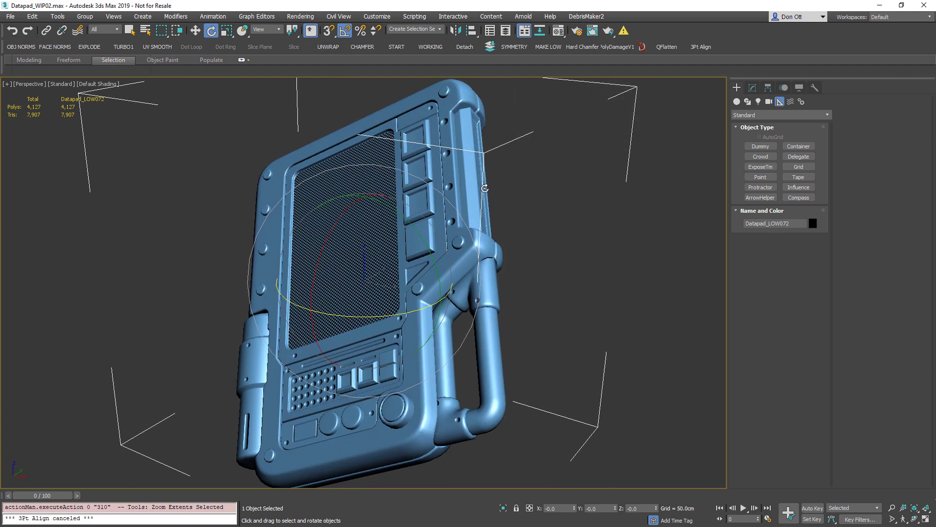
- Try another small freehand rotation of the datapad in the front view, undo it and return to perspective
key(f)
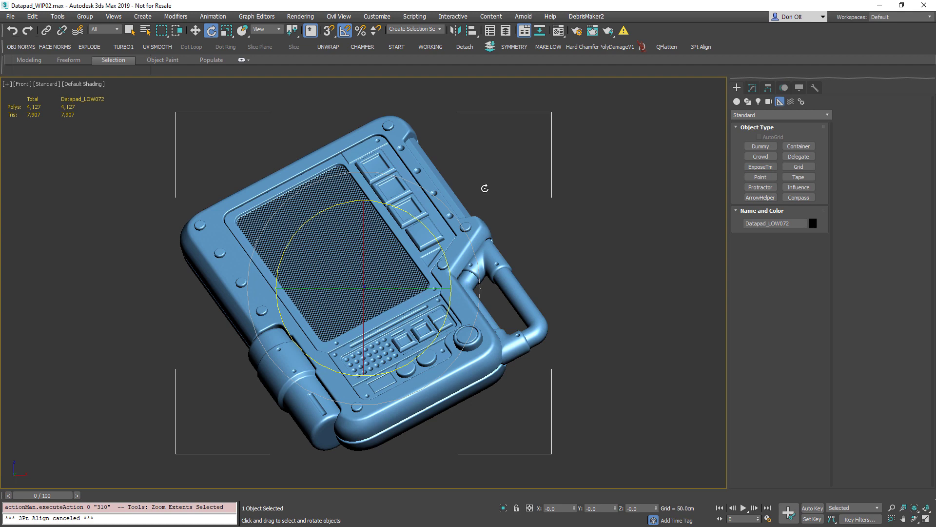
drag(421, 219, 434, 225)
key(ctrl+z)
key(p)
key(z)
- Show edged faces on the model with the datapad's upper end in close view
alt+middle_drag(367, 234, 325, 312)
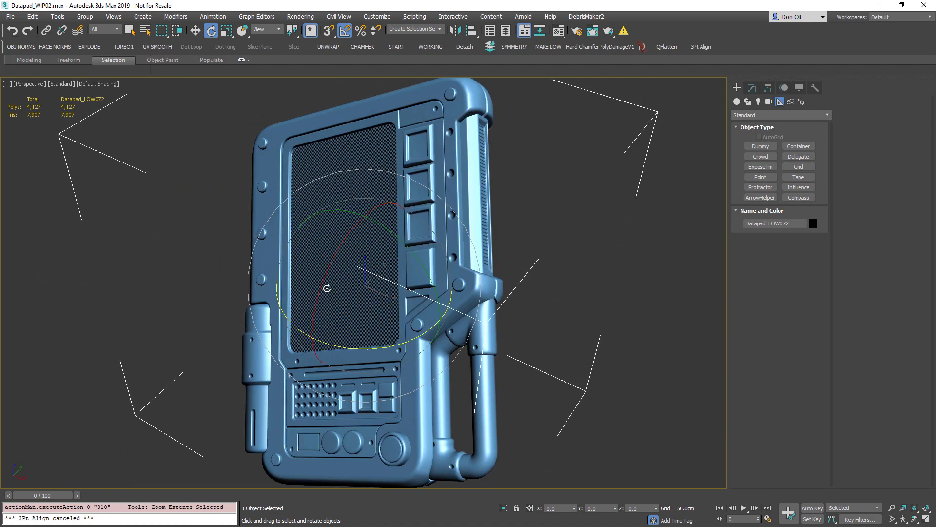
alt+middle_drag(389, 159, 350, 188)
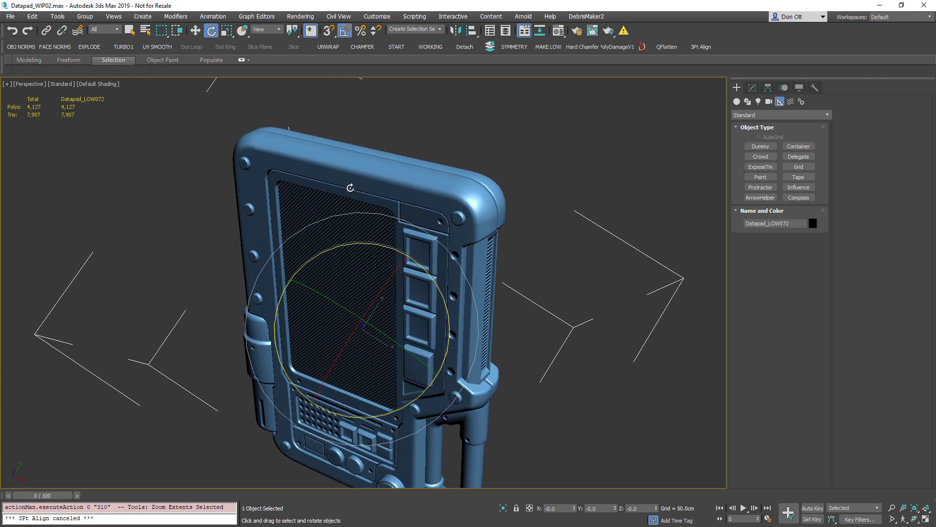
scroll(350, 187, up, 3)
key(F4)
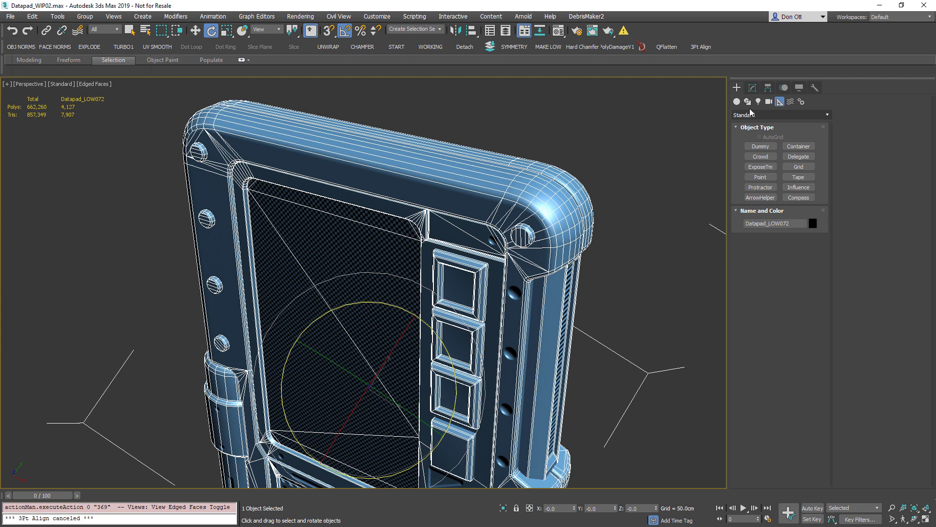
- Hide the selection brackets and draw a Tape helper alongside the datapad's upper end, roughly following its length
click(796, 178)
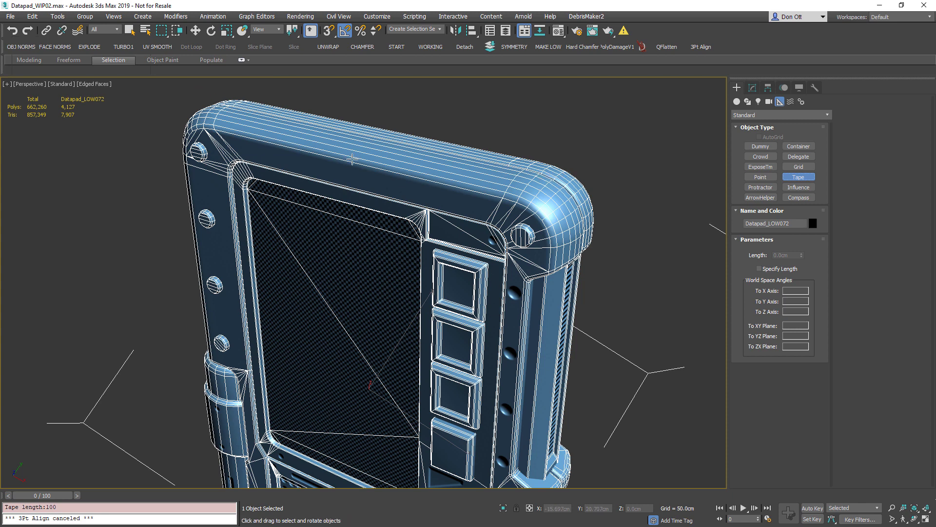
middle_drag(352, 159, 369, 217)
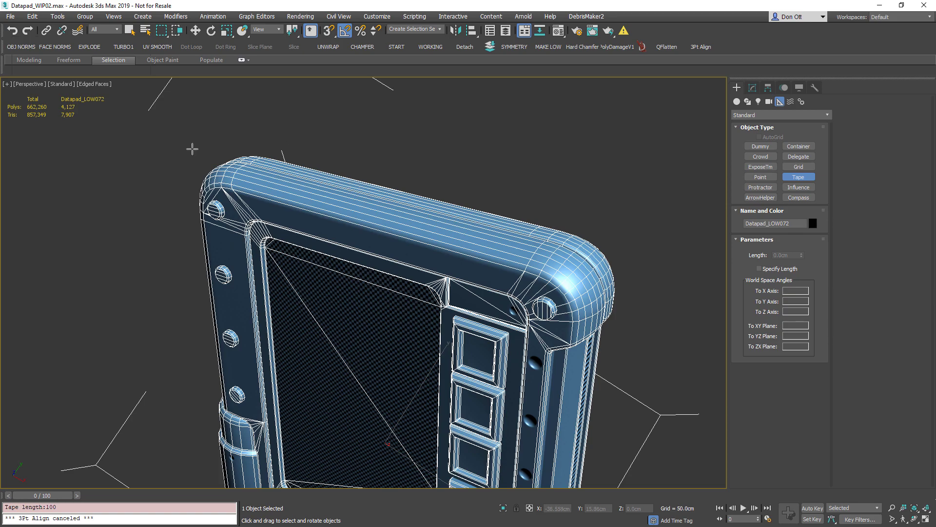
alt+middle_drag(190, 148, 366, 301)
alt+middle_drag(274, 338, 283, 309)
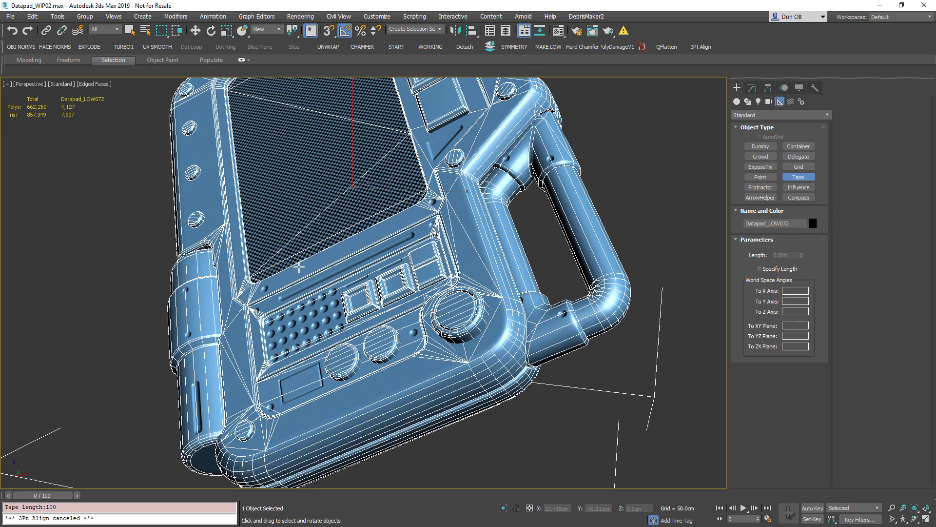
alt+middle_drag(299, 267, 192, 242)
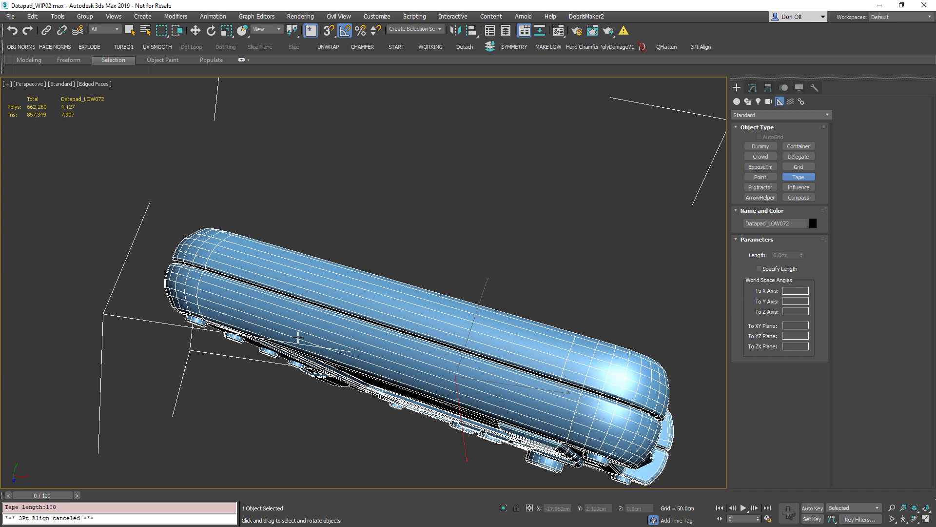
middle_drag(402, 351, 368, 337)
key(j)
middle_drag(320, 304, 318, 301)
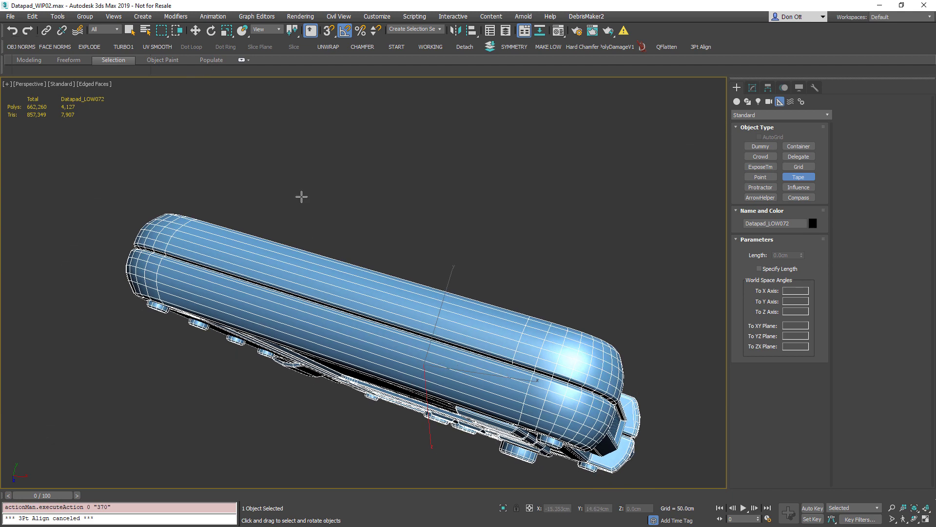
drag(242, 147, 625, 254)
key(e)
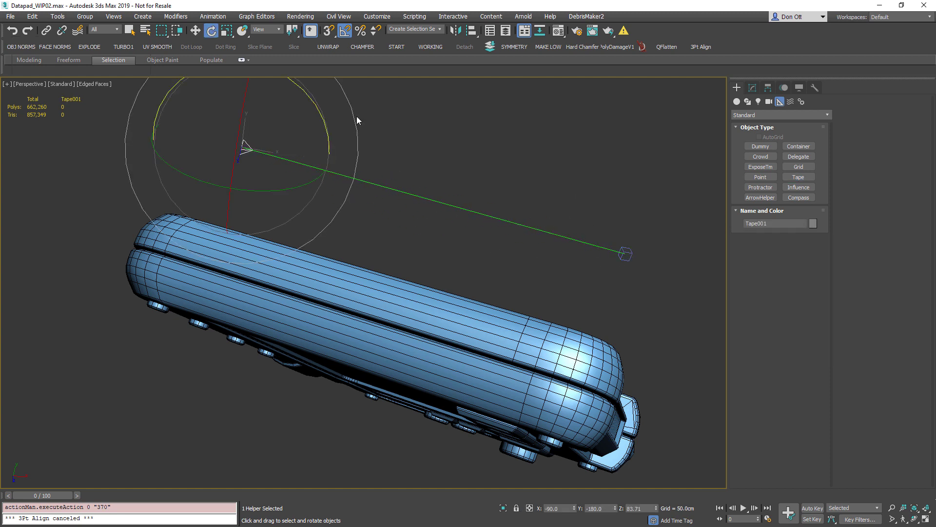
- Turn on 3D snapping to vertices and move the tape's start point onto a vertex at one upper corner
right_click(329, 30)
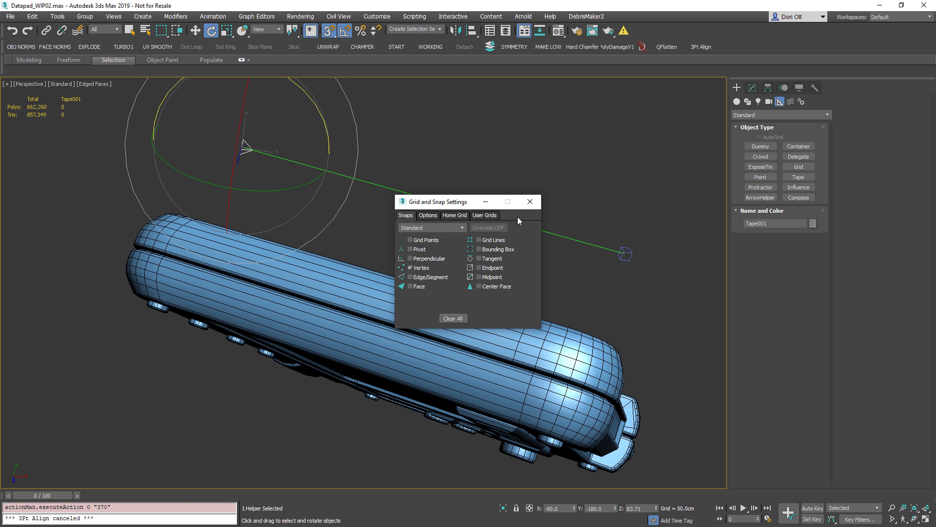
click(532, 205)
scroll(251, 168, up, 5)
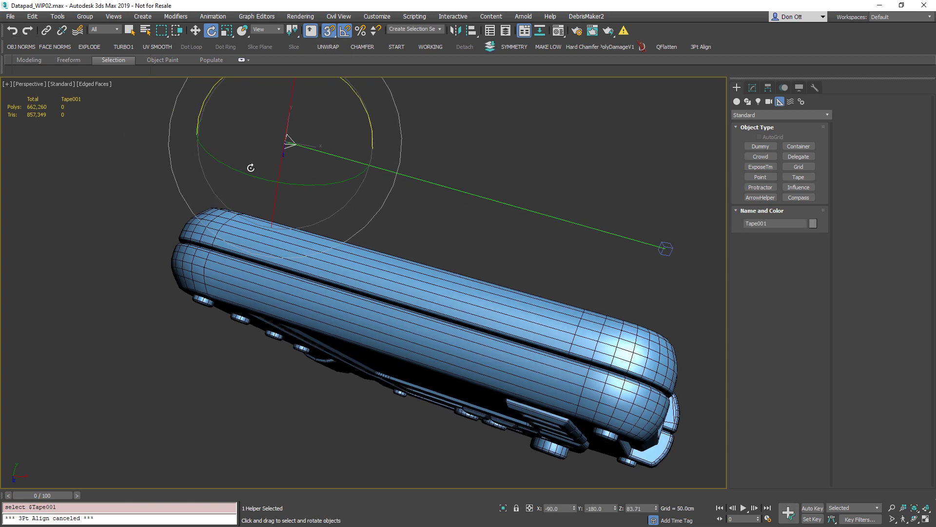
key(w)
alt+middle_drag(267, 178, 282, 197)
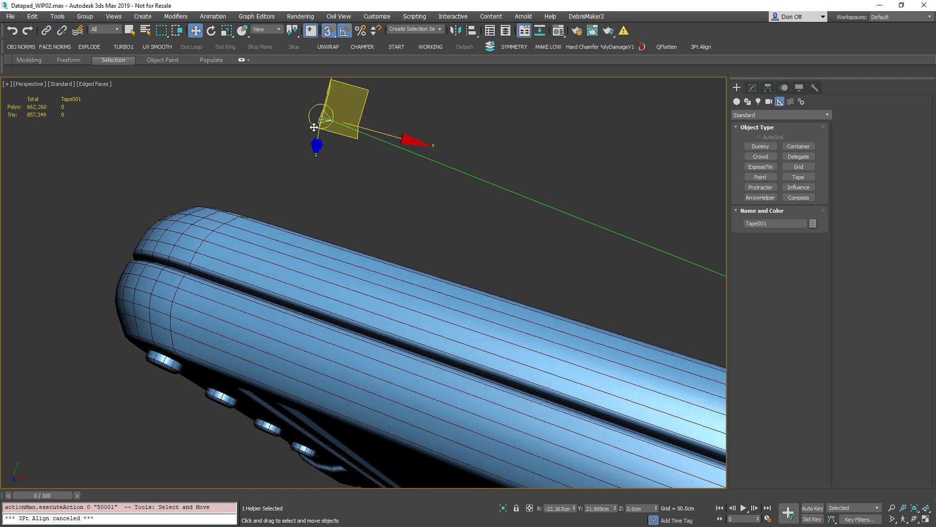
drag(317, 128, 181, 286)
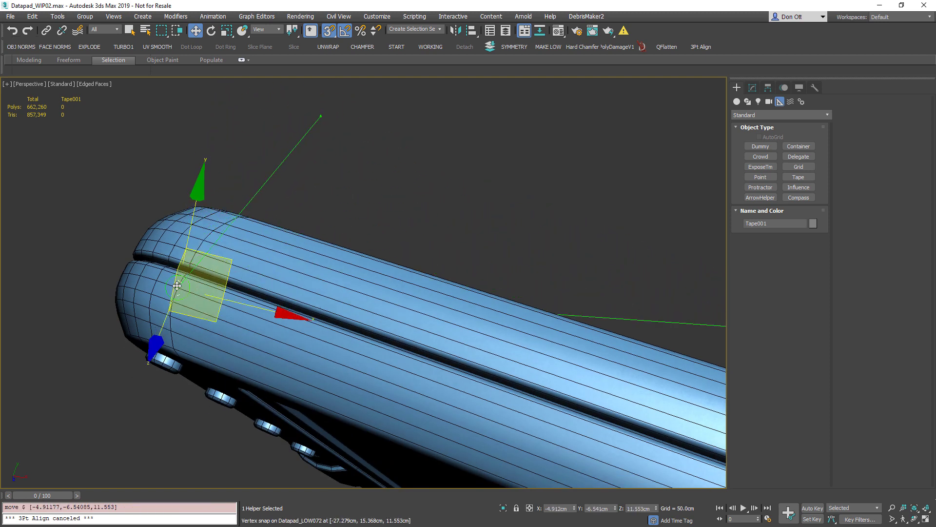
- Snap the tape's target onto the matching vertex at the opposite upper corner of the datapad
scroll(369, 317, down, 2)
middle_drag(412, 332, 260, 271)
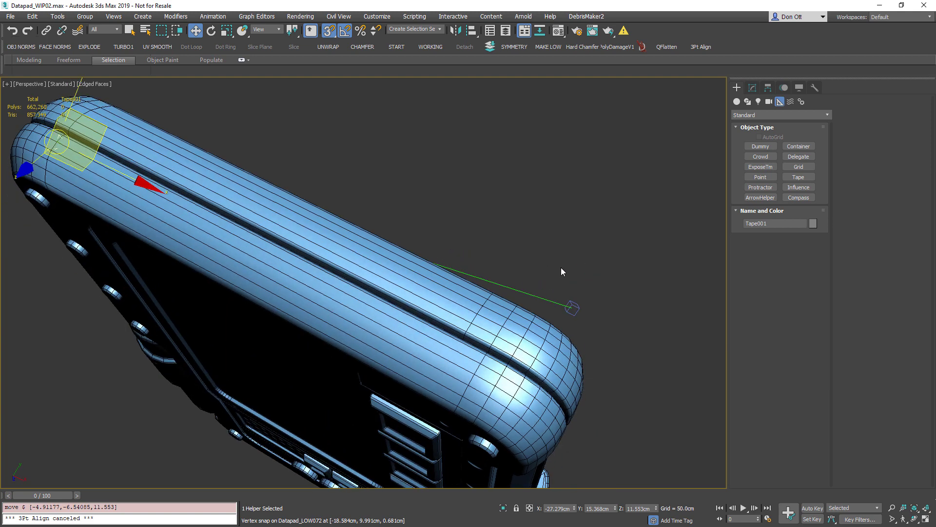
drag(540, 249, 482, 362)
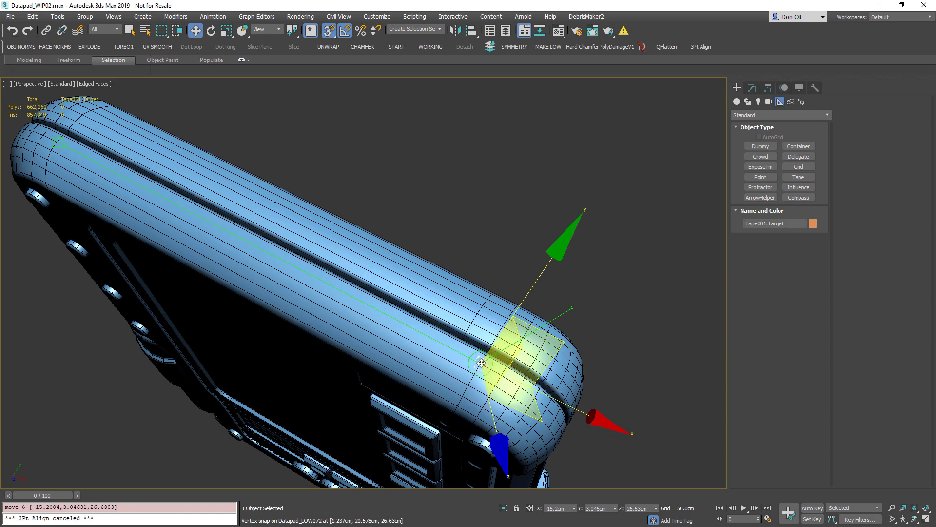
- Select the datapad mesh and link it to the tape's start point as its parent
alt+middle_drag(481, 363, 341, 336)
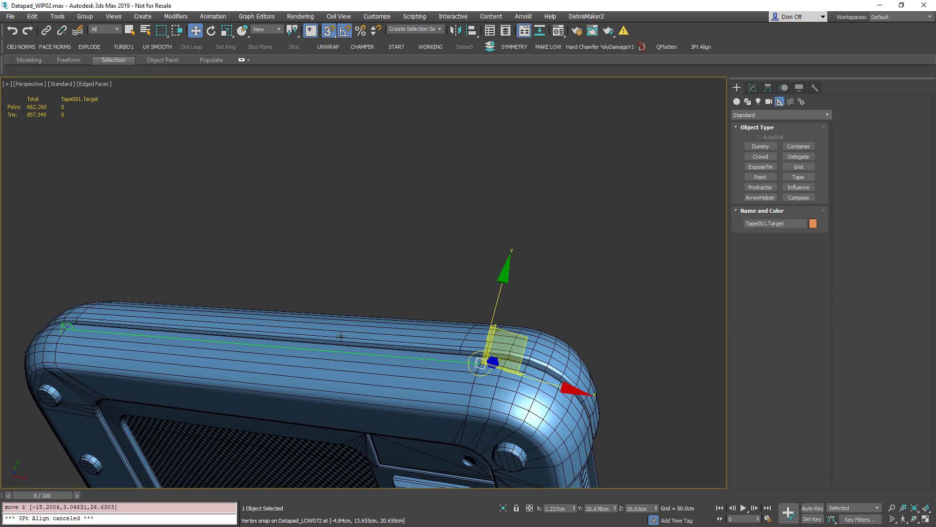
alt+middle_drag(250, 330, 211, 305)
click(163, 390)
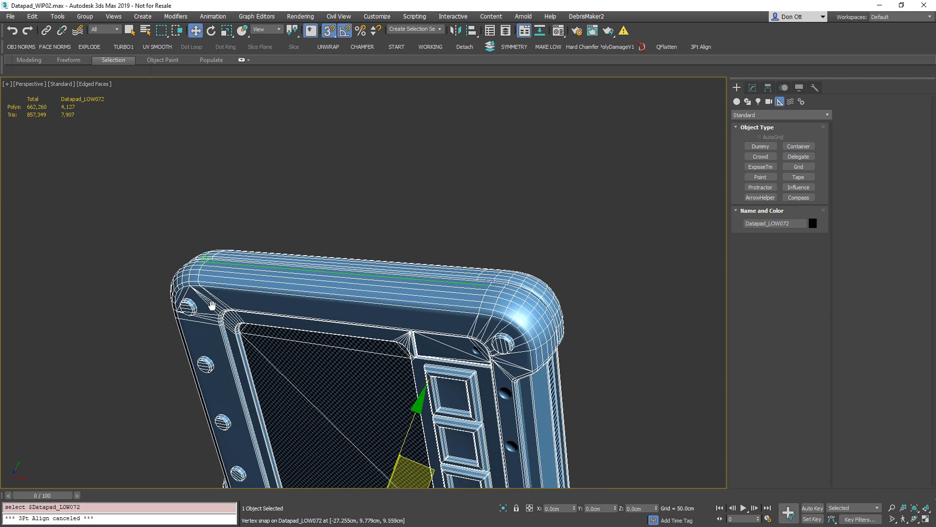
scroll(187, 253, up, 4)
scroll(187, 255, up, 3)
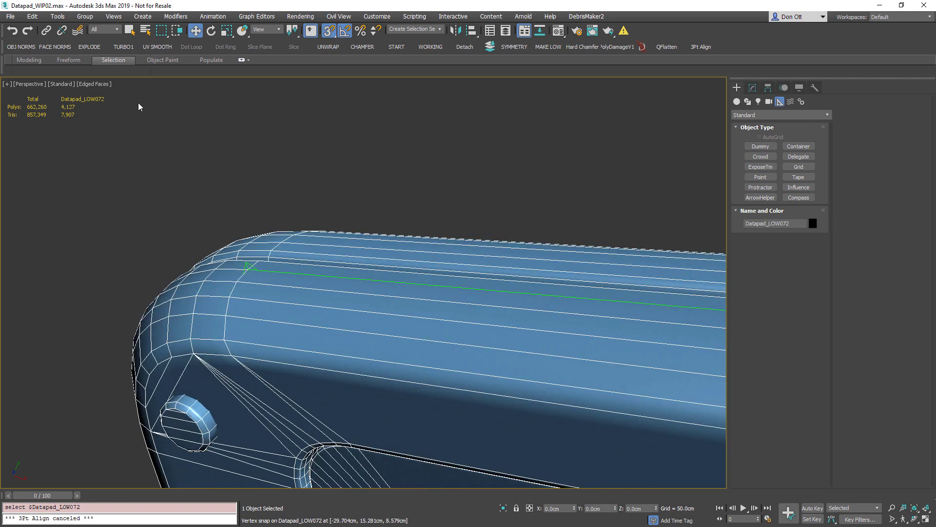
click(47, 31)
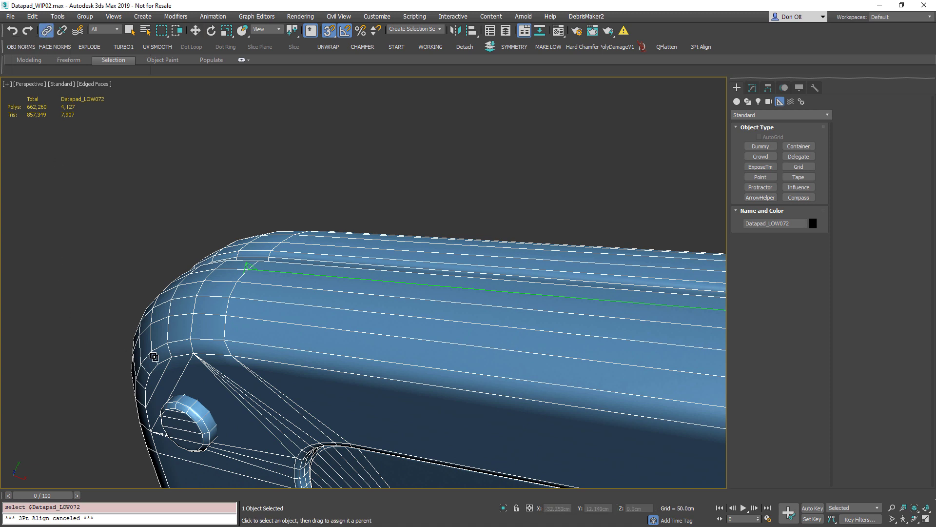
drag(154, 357, 100, 211)
drag(218, 245, 246, 266)
drag(251, 268, 250, 269)
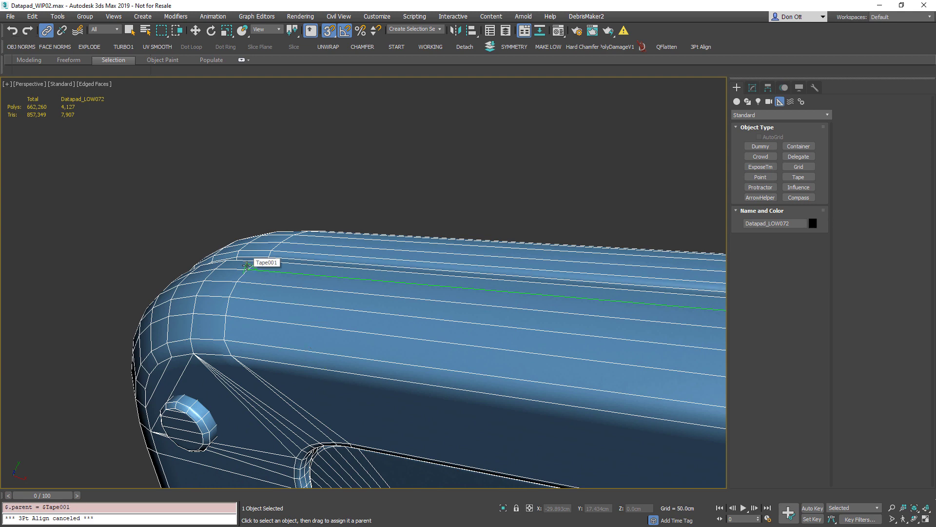
- Turn off snapping and move the tape's target well away from the datapad in X and Y, rotating the linked model
alt+middle_drag(246, 266, 187, 225)
right_click(89, 271)
click(38, 309)
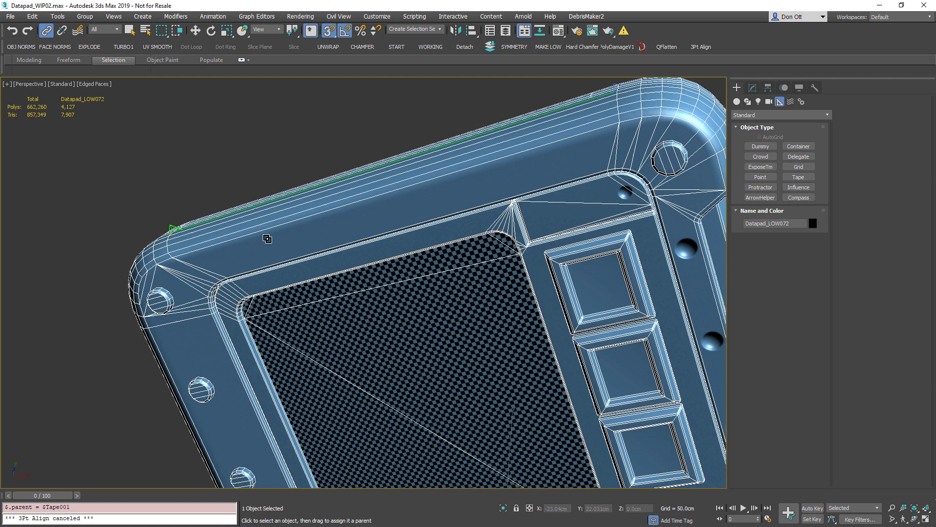
scroll(267, 239, down, 3)
click(494, 177)
drag(475, 138, 400, 181)
alt+drag(587, 297, 478, 360)
middle_drag(361, 150, 403, 184)
key(w)
click(329, 31)
drag(426, 205, 191, 197)
alt+middle_drag(190, 197, 461, 229)
drag(461, 229, 685, 314)
- Show the home grid and set the tape target's absolute world Y position to 0 cm
scroll(440, 288, down, 2)
middle_drag(439, 289, 367, 247)
key(g)
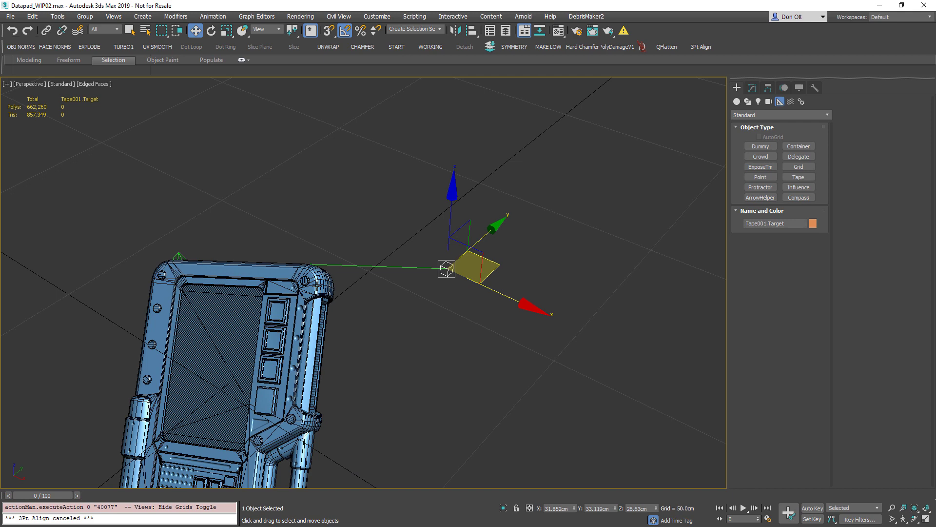
scroll(317, 266, down, 3)
alt+middle_drag(249, 200, 247, 214)
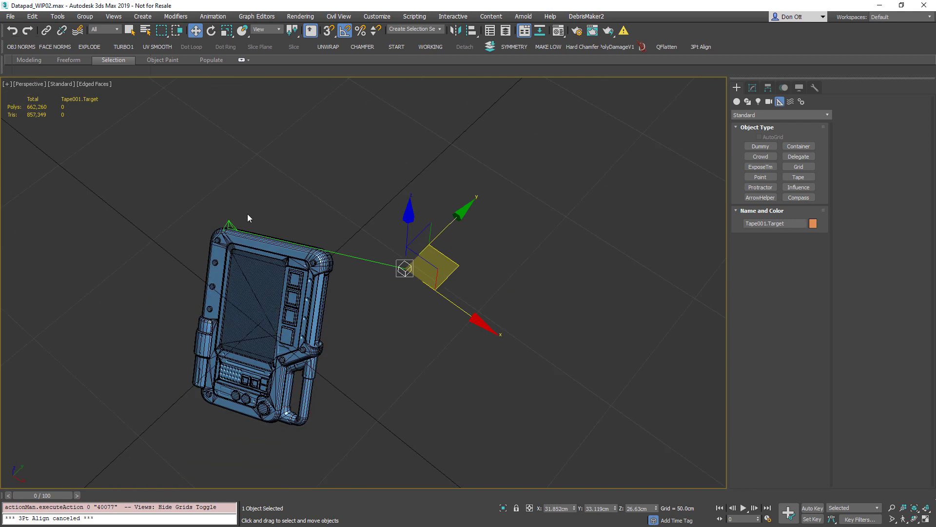
right_click(196, 31)
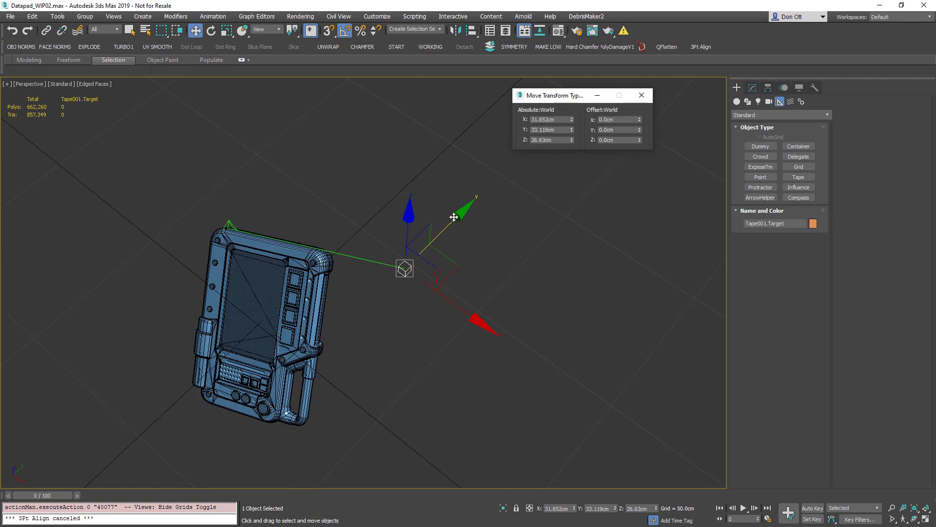
drag(572, 130, 569, 140)
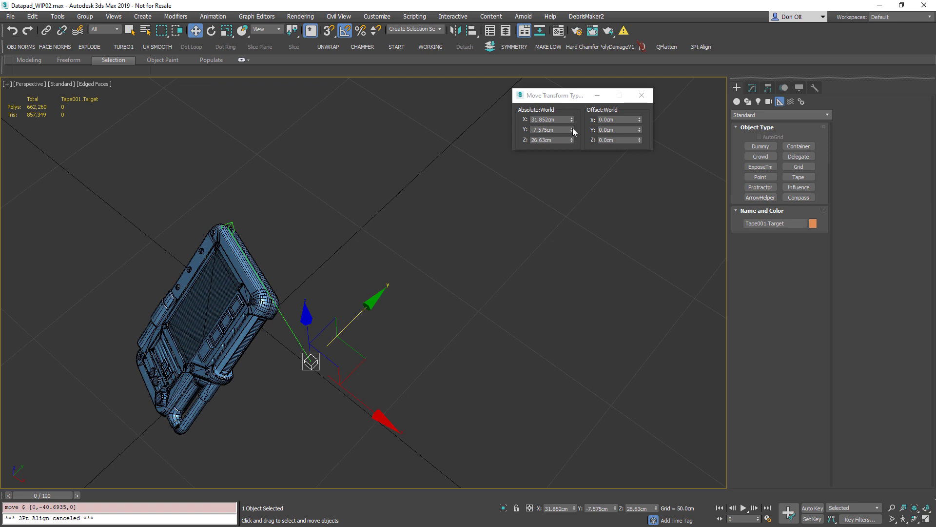
right_click(572, 129)
- Select the tape's start point and set its absolute world Y position to 0 cm
alt+middle_drag(462, 225, 388, 244)
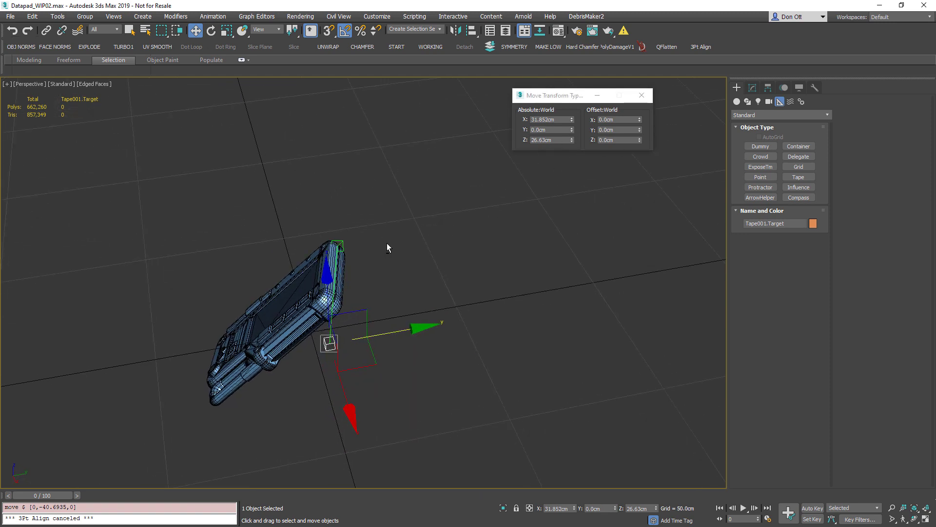
drag(338, 252, 336, 254)
alt+drag(187, 268, 259, 335)
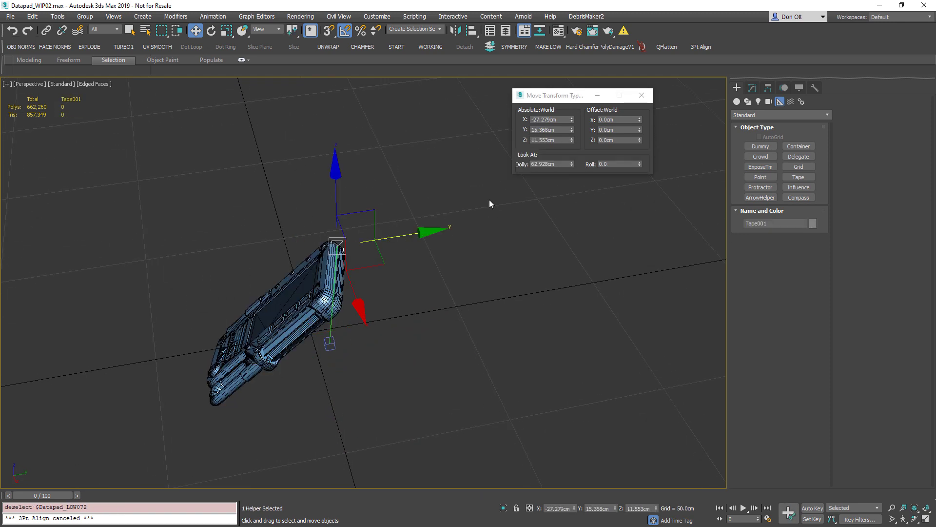
right_click(573, 129)
alt+middle_drag(385, 246, 358, 257)
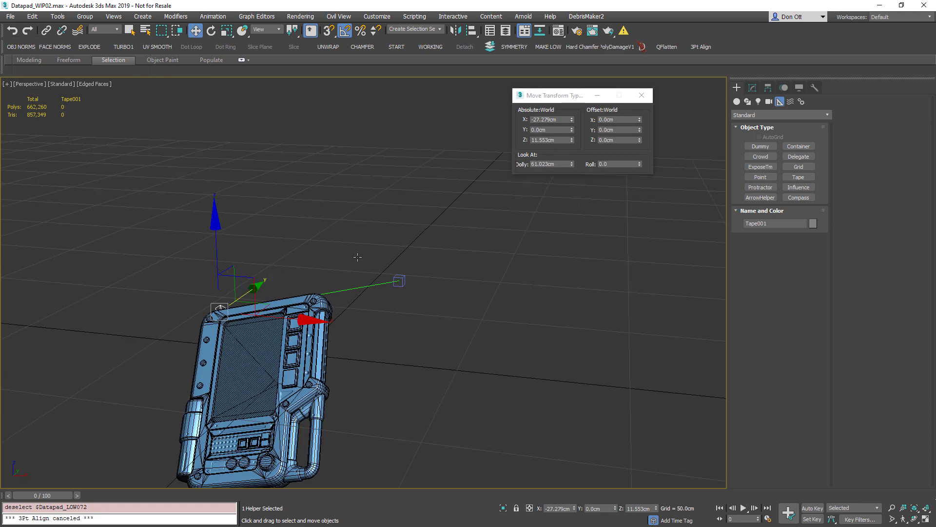
- Set the absolute world Z position of both the tape's target and its start point to 0 cm
drag(433, 313, 433, 314)
right_click(572, 140)
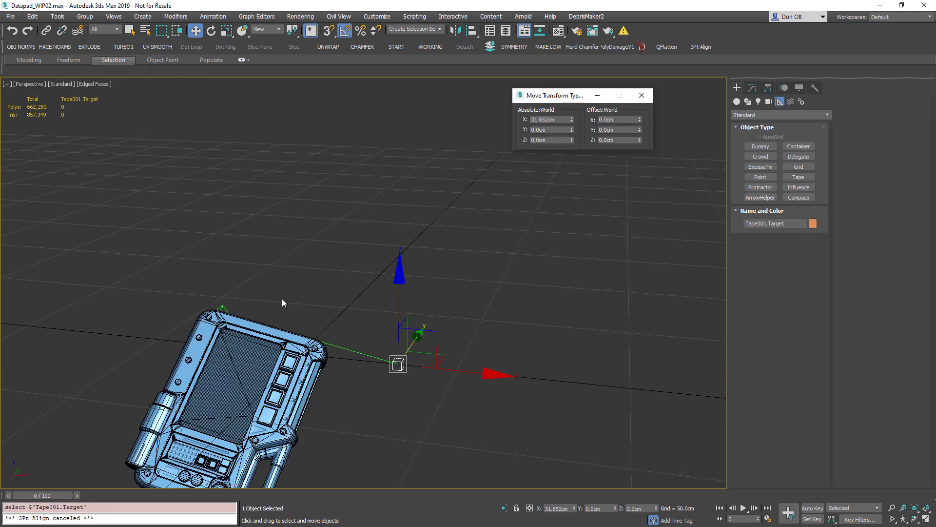
drag(279, 296, 208, 320)
alt+click(286, 336)
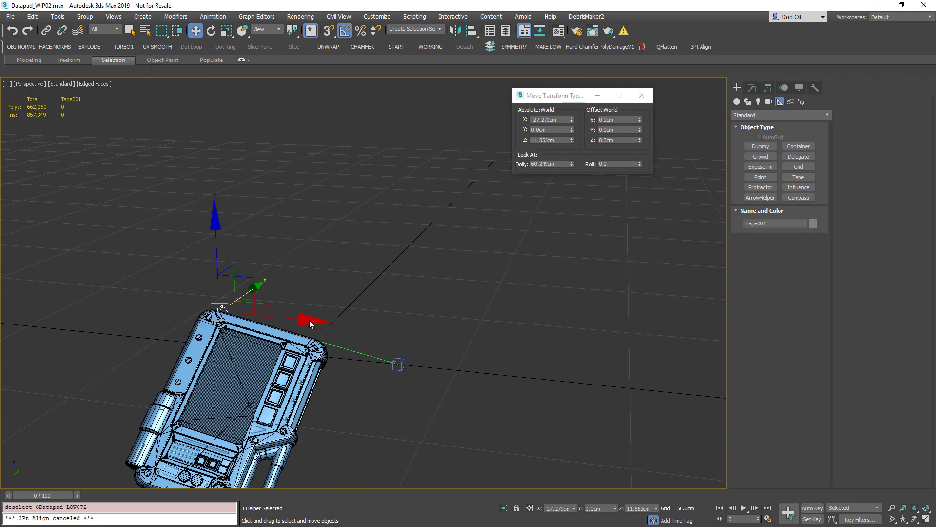
right_click(571, 140)
- Select the datapad mesh together with the tape and unlink the selection
mouse_move(318, 271)
alt+middle_down()
mouse_move(202, 270)
mouse_move(405, 280)
mouse_move(308, 258)
mouse_move(358, 287)
mouse_move(334, 267)
alt+middle_up()
scroll(321, 248, up, 4)
scroll(357, 255, down, 3)
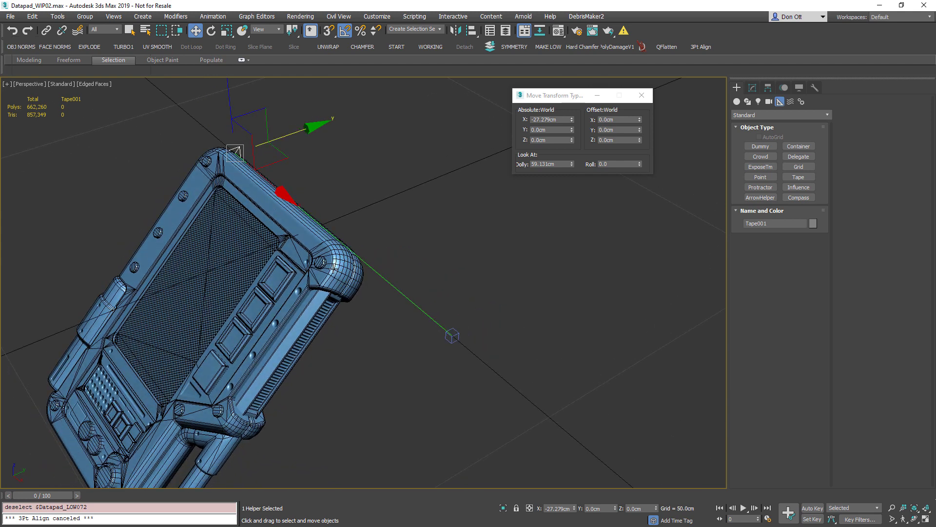
alt+middle_drag(314, 187, 262, 209)
scroll(261, 209, down, 3)
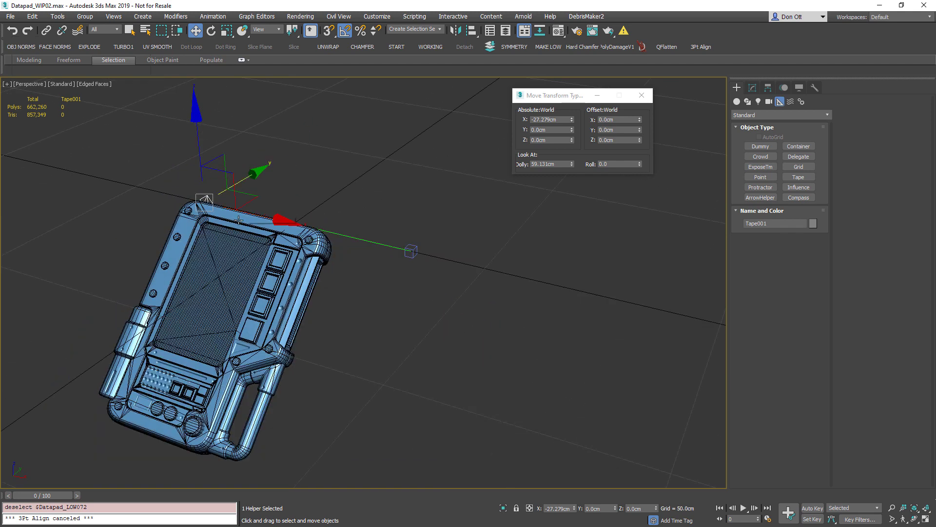
alt+middle_drag(198, 207, 187, 219)
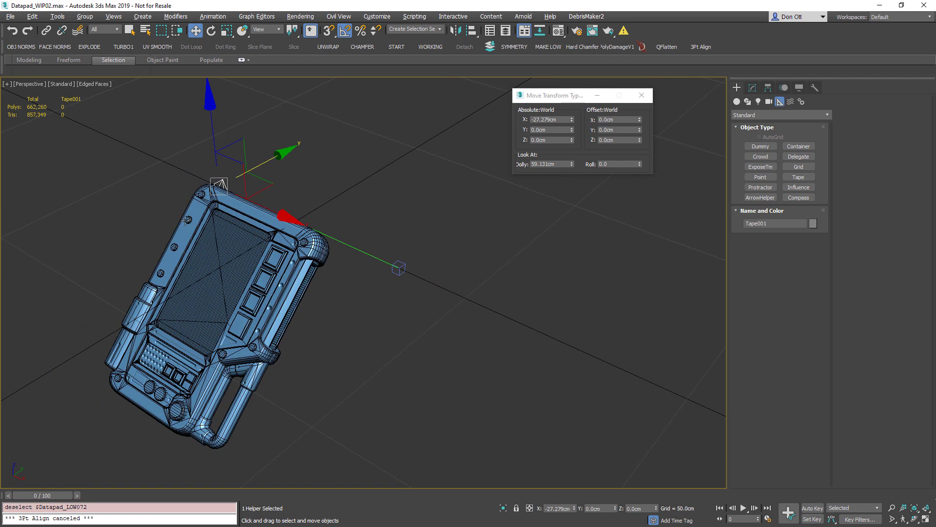
drag(208, 168, 367, 343)
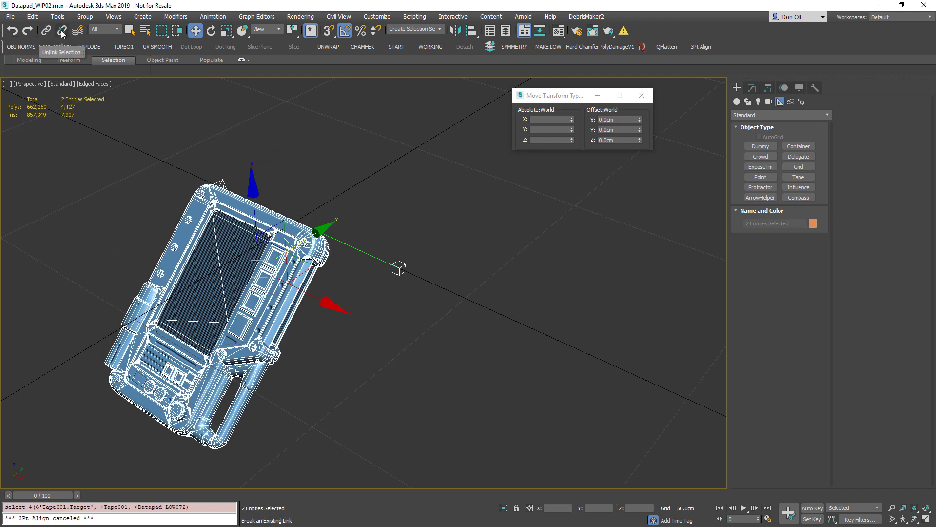
- Move the tape's start point about -51 cm in Y and -45 cm in Z, towards the datapad's lower end
click(259, 174)
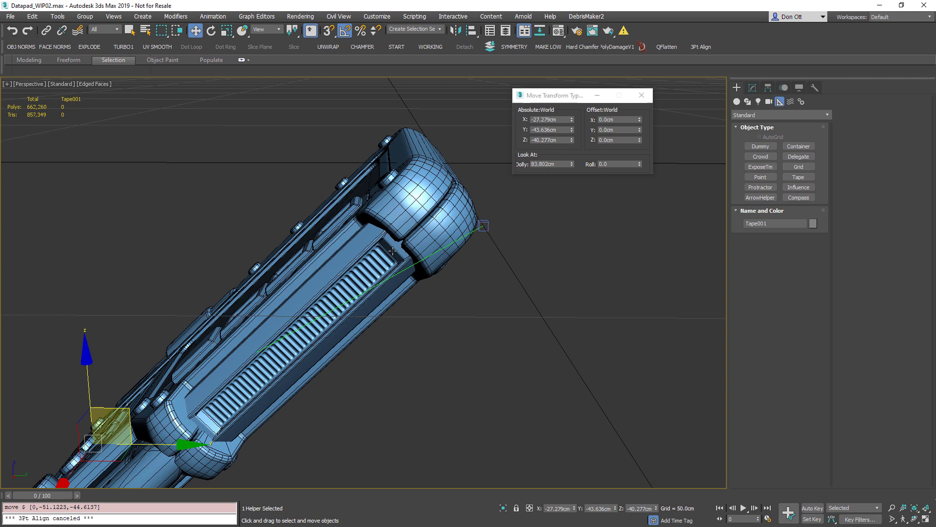
middle_drag(339, 289, 368, 279)
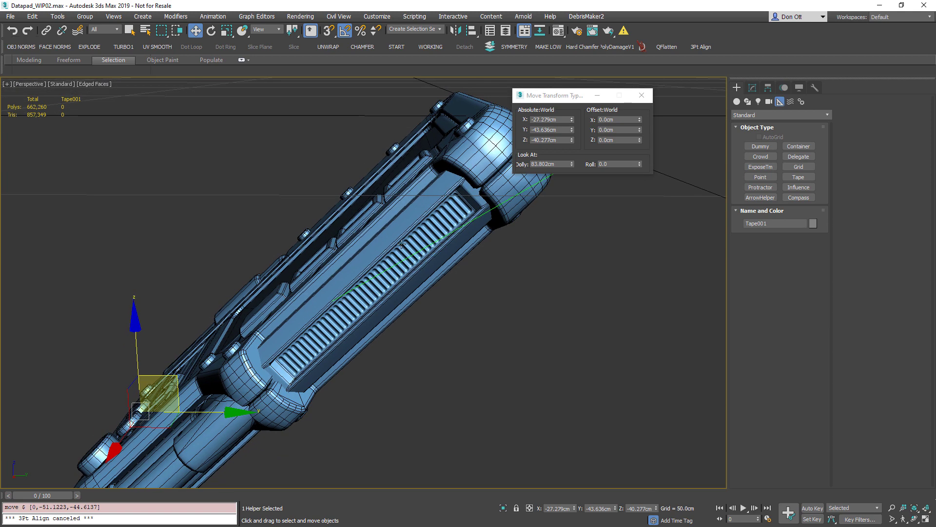
middle_drag(315, 332, 311, 277)
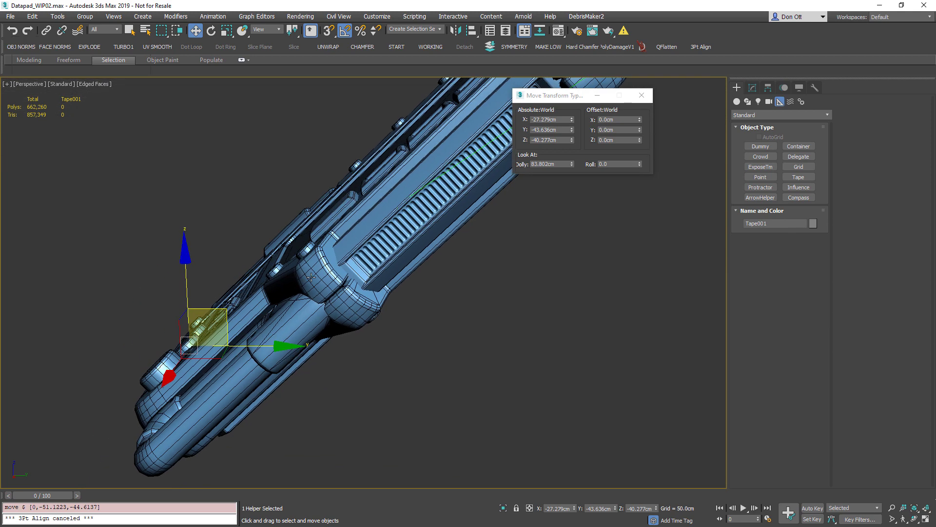
alt+middle_drag(210, 387, 279, 345)
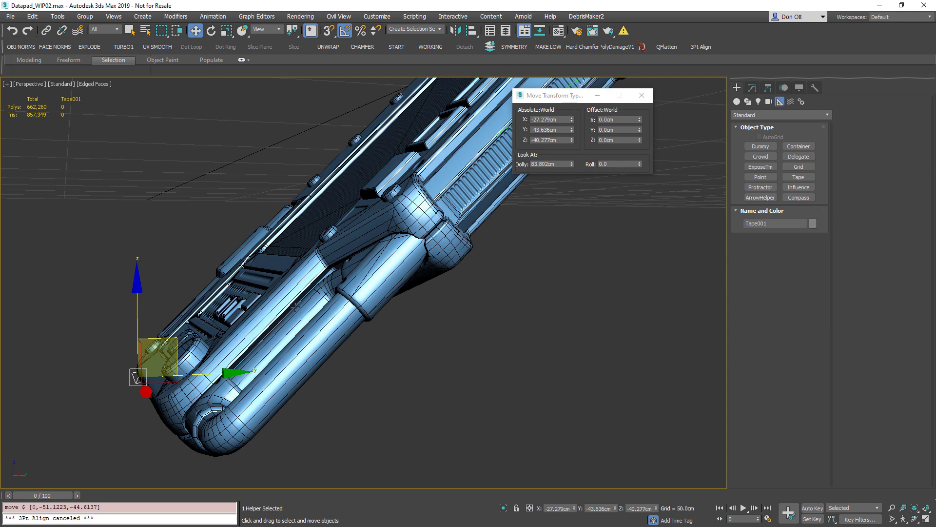
alt+middle_drag(295, 306, 276, 213)
- Turn on snapping and snap the tape's start point to a vertex on the outer side of the handle's lower bend
click(329, 33)
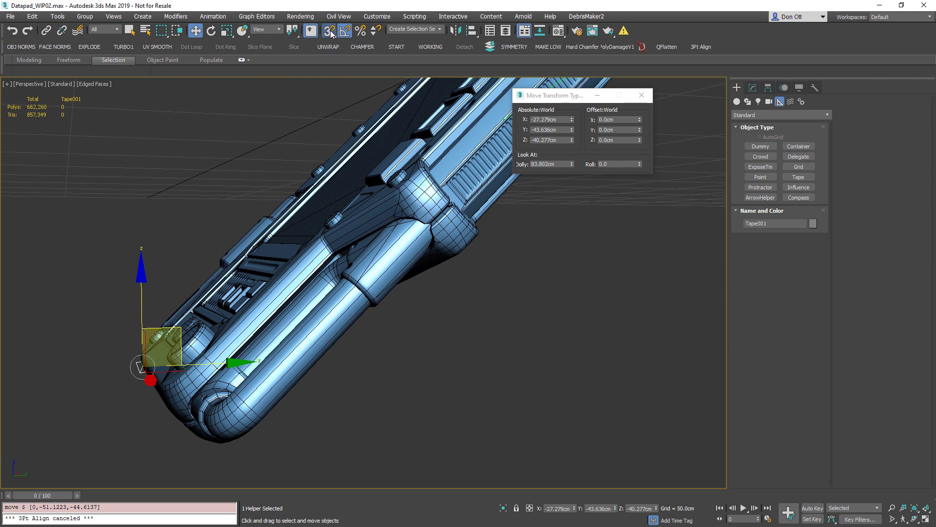
middle_drag(187, 331, 190, 271)
scroll(190, 271, up, 3)
drag(118, 332, 293, 361)
alt+middle_drag(359, 354, 387, 372)
scroll(332, 378, up, 5)
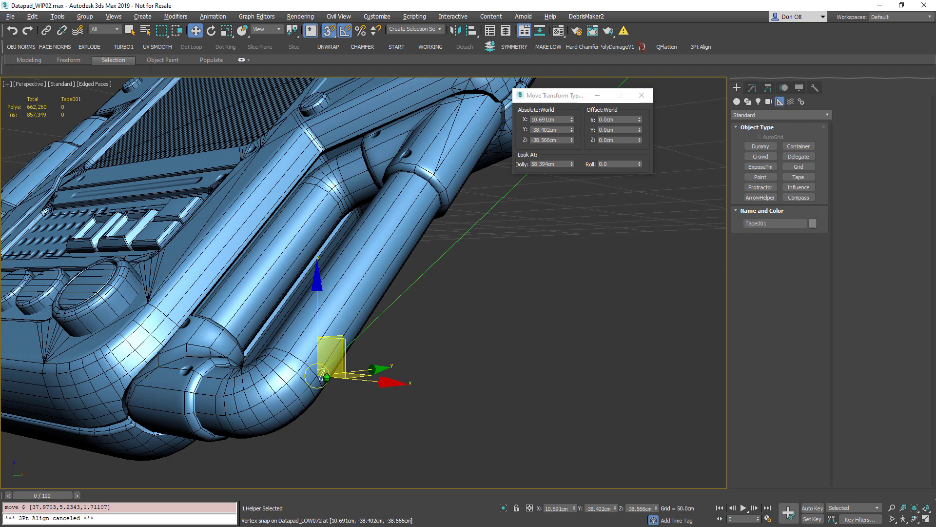
scroll(439, 257, down, 5)
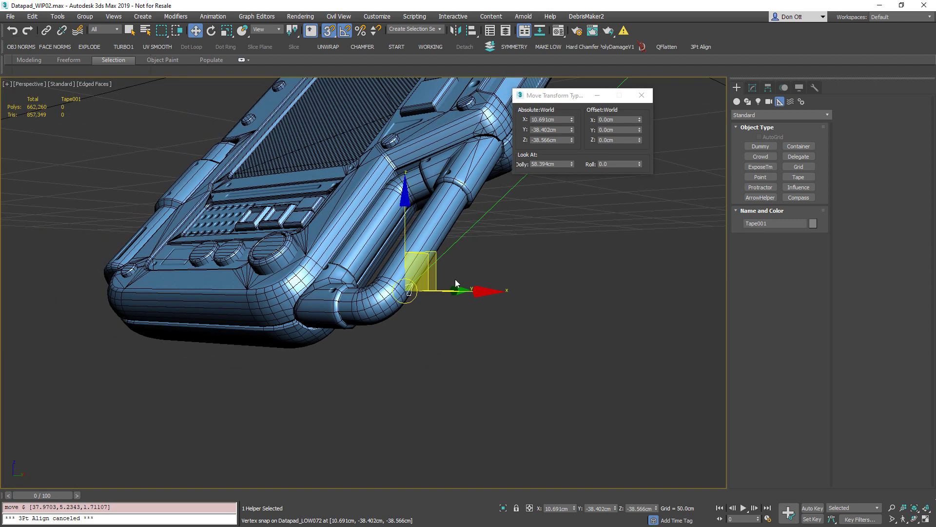
- Snap the tape's target to a vertex at the upper collar of the handle, running the tape along the handle's outer edge
middle_drag(455, 279, 315, 386)
scroll(336, 366, down, 2)
alt+middle_drag(453, 282, 496, 188)
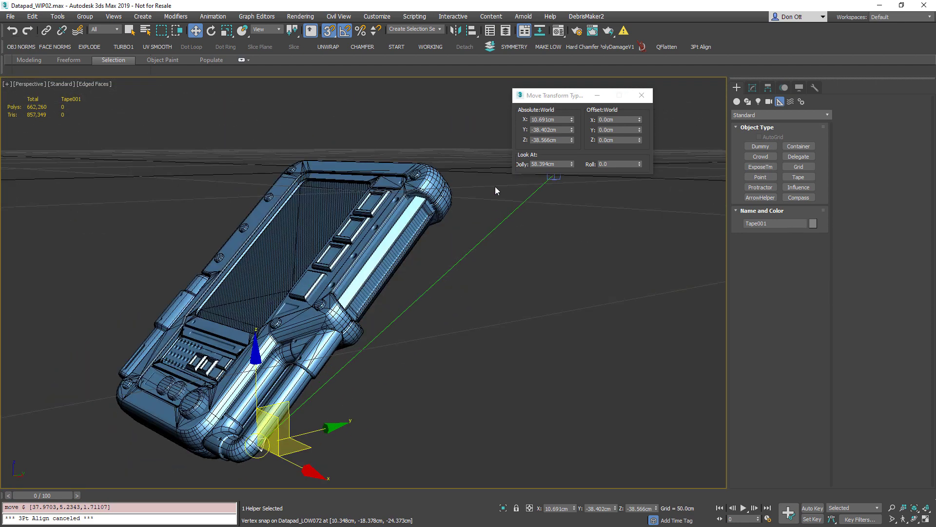
click(553, 177)
drag(541, 240, 300, 416)
scroll(293, 390, up, 5)
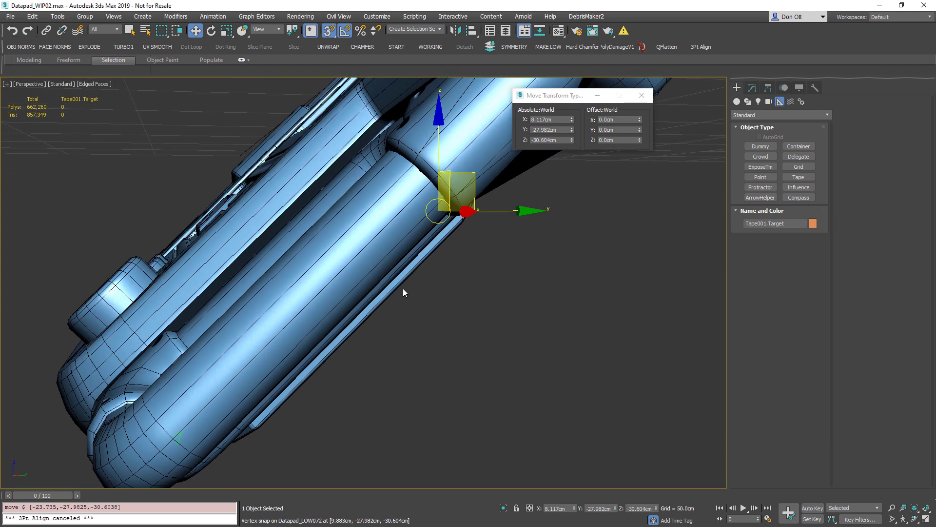
mouse_move(403, 288)
alt+middle_down()
mouse_move(379, 305)
mouse_move(407, 276)
alt+middle_up()
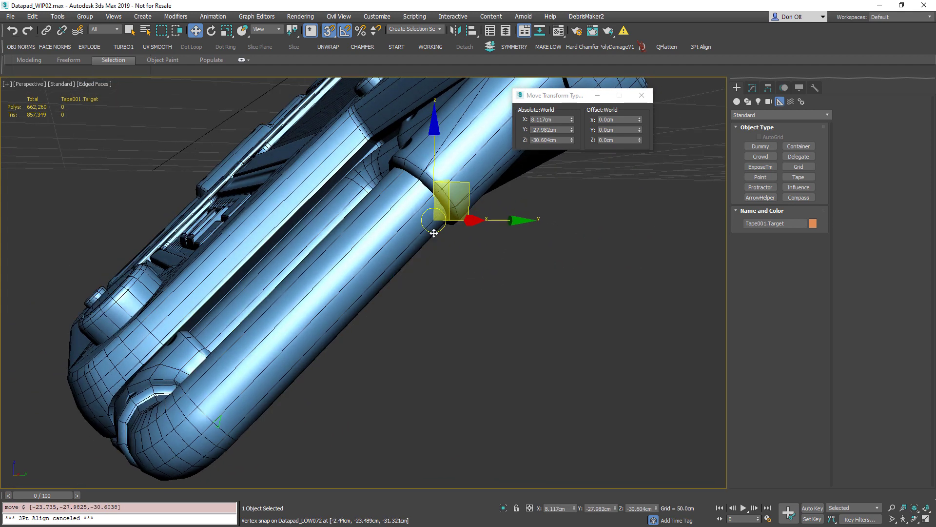
drag(434, 233, 434, 194)
alt+middle_drag(355, 317, 425, 303)
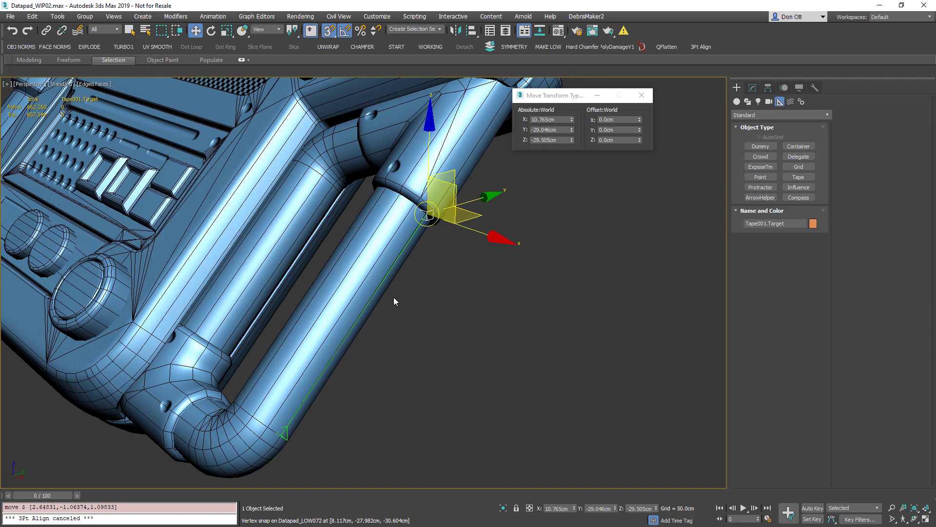
alt+middle_drag(420, 282, 485, 347)
- Turn off snapping and select the datapad mesh
click(329, 31)
middle_drag(340, 317, 368, 218)
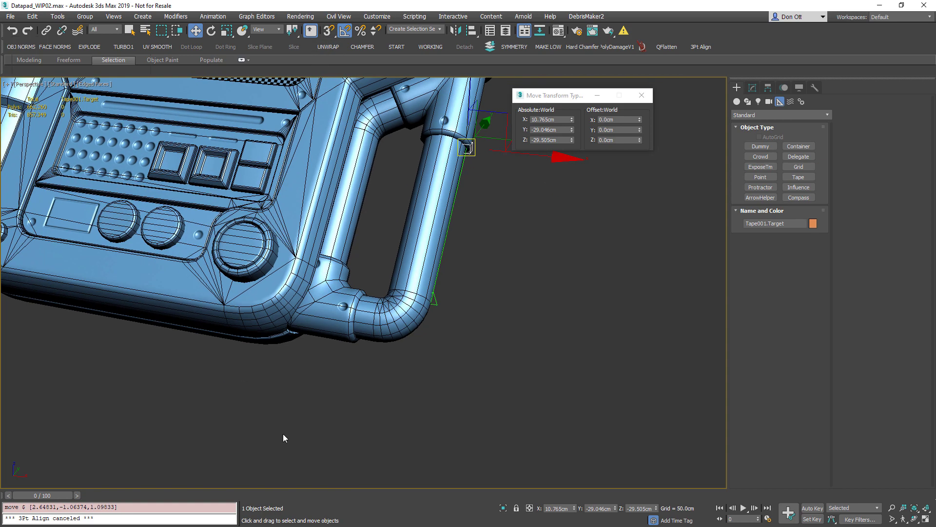
click(203, 313)
alt+middle_drag(182, 298, 150, 185)
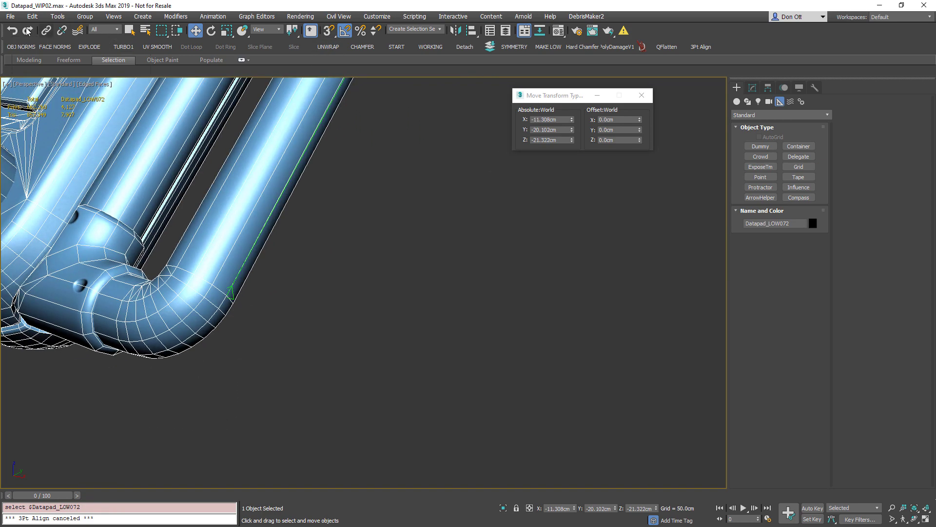
- Try to link the datapad mesh to the tape's start point at the handle's lower bend
click(48, 31)
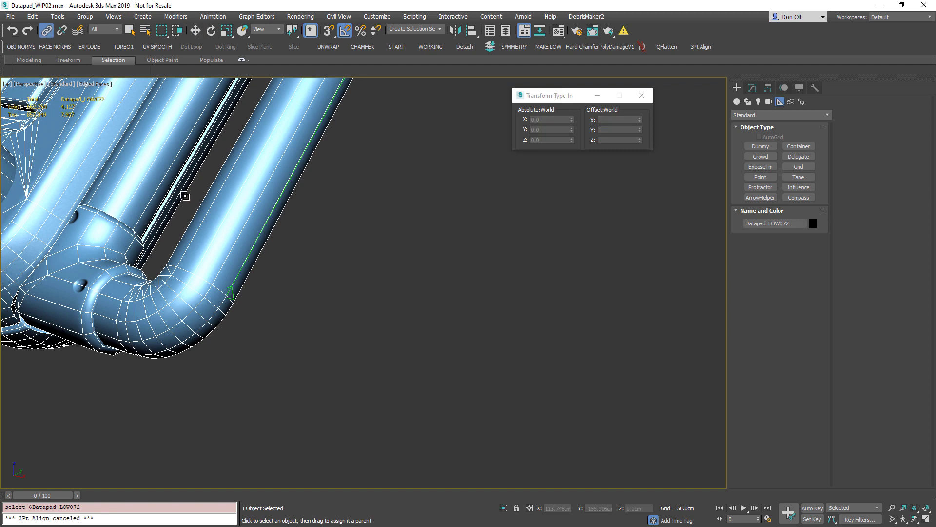
middle_drag(184, 196, 213, 177)
alt+middle_drag(226, 216, 235, 208)
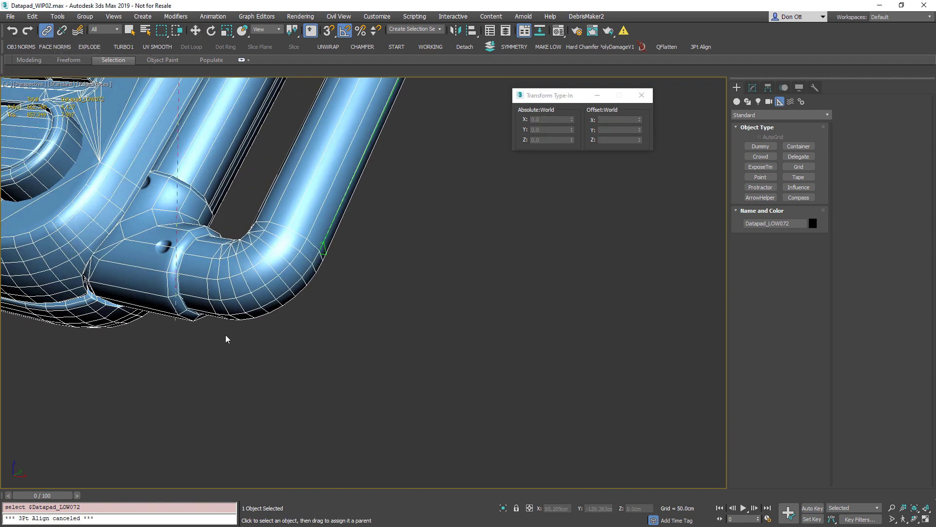
drag(346, 272, 329, 255)
drag(325, 247, 325, 248)
alt+middle_drag(353, 269, 361, 330)
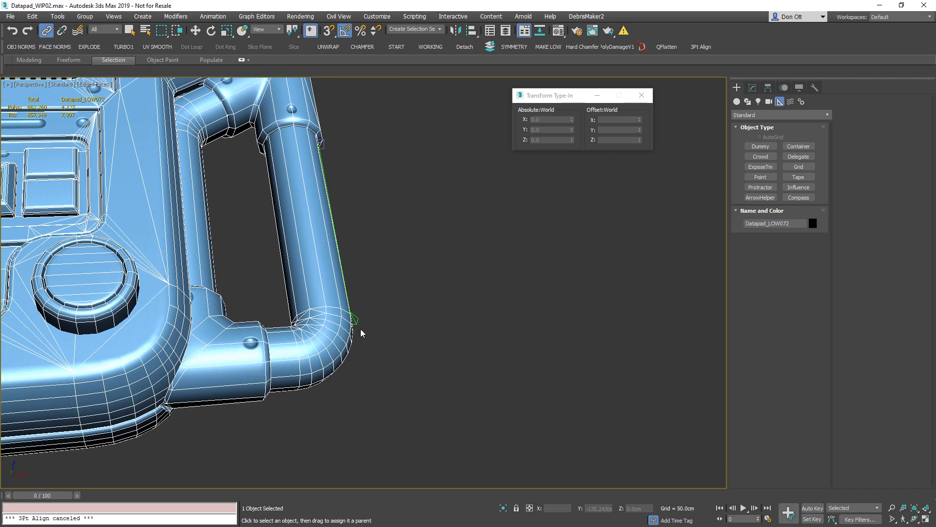
- Select the datapad mesh again and link it to the tape's start point (Tape001) as its parent
scroll(361, 328, up, 3)
alt+middle_drag(311, 377, 200, 339)
click(218, 350)
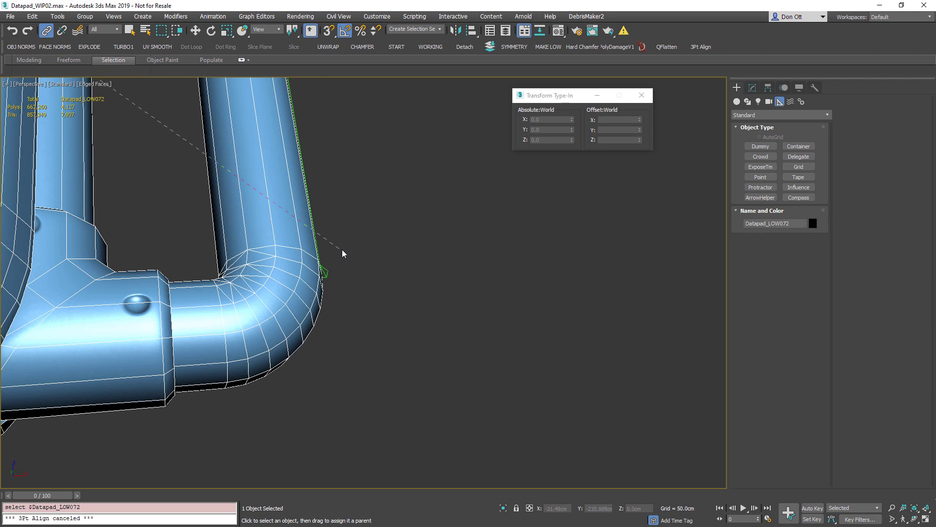
drag(331, 276, 331, 277)
scroll(338, 272, down, 8)
alt+middle_drag(339, 272, 309, 294)
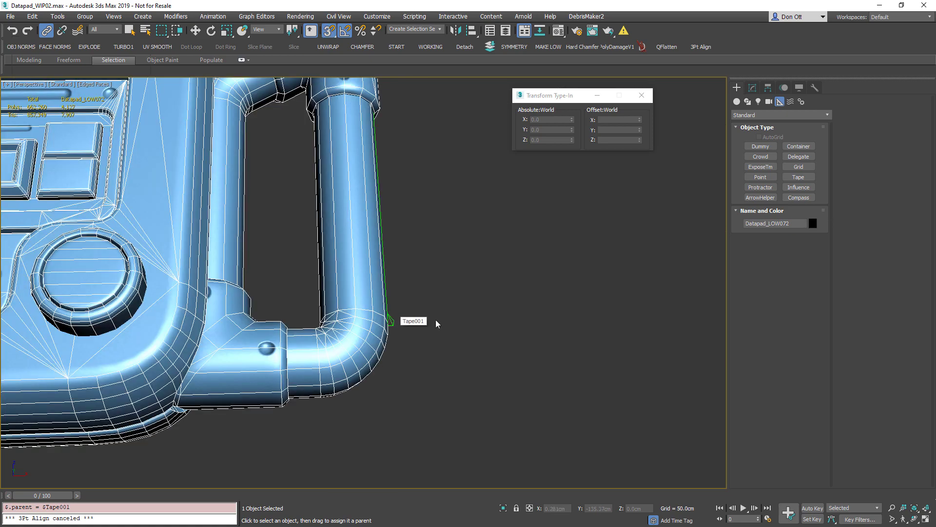
scroll(437, 322, down, 4)
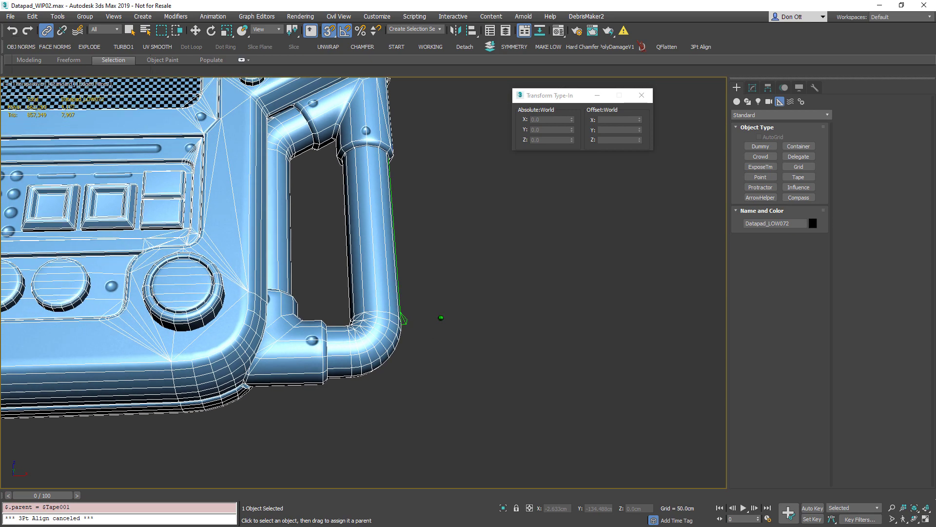
alt+middle_drag(439, 317, 457, 264)
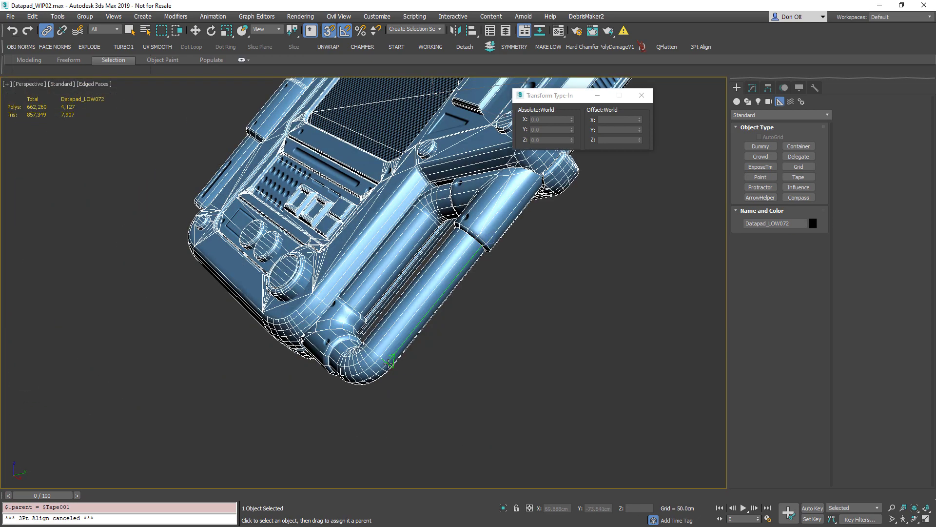
- Turn off snapping and move the tape's start point about 13 cm in Y and -20 cm in Z
key(w)
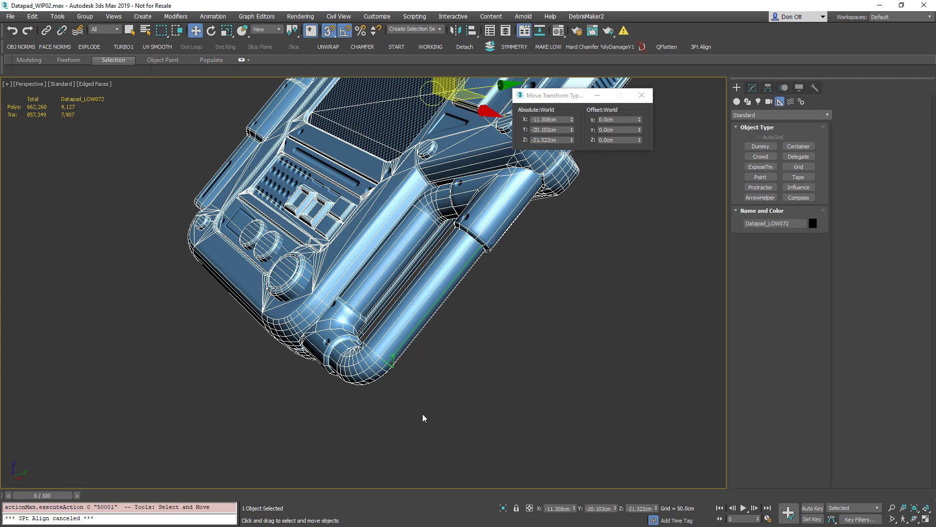
click(422, 414)
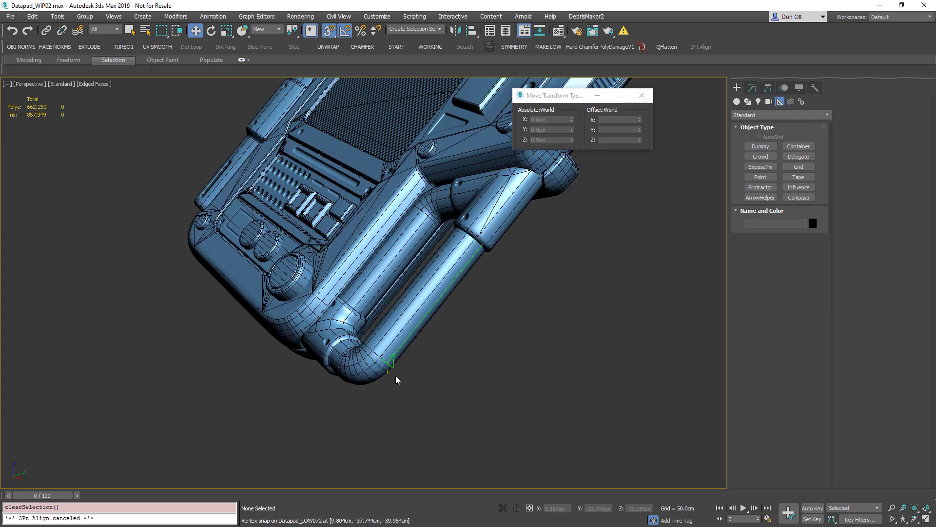
click(331, 29)
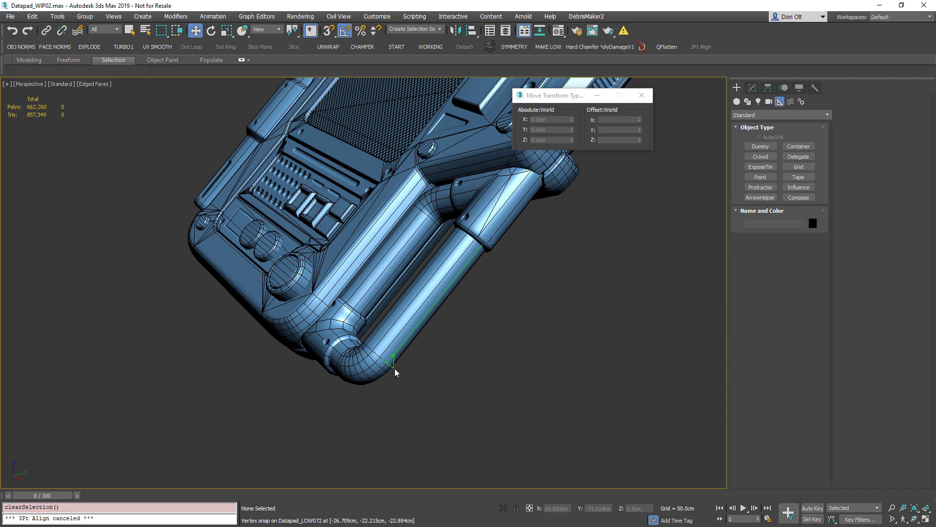
click(395, 368)
alt+middle_drag(395, 368, 351, 387)
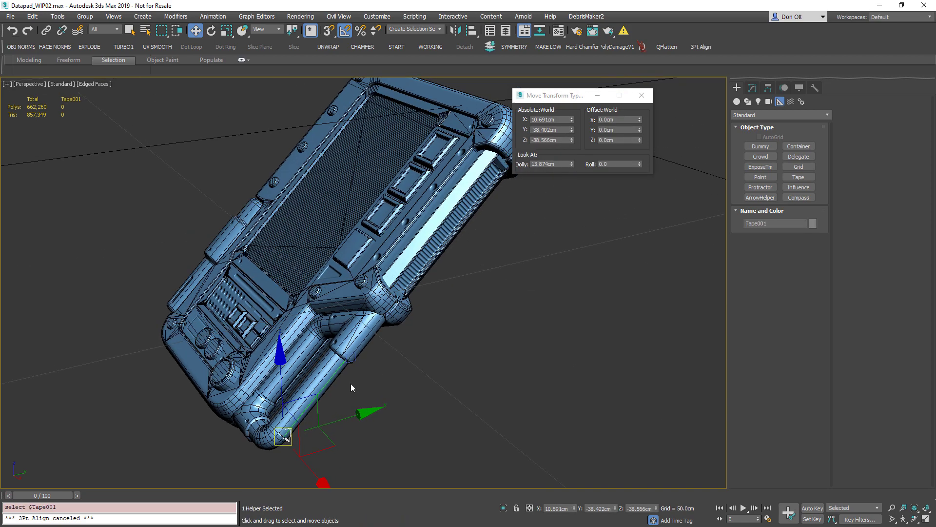
drag(320, 403, 393, 481)
- Set the absolute world Y position of the tape's start point to 0 cm
scroll(397, 393, down, 3)
middle_drag(397, 393, 456, 366)
alt+middle_drag(559, 190, 382, 238)
right_click(573, 131)
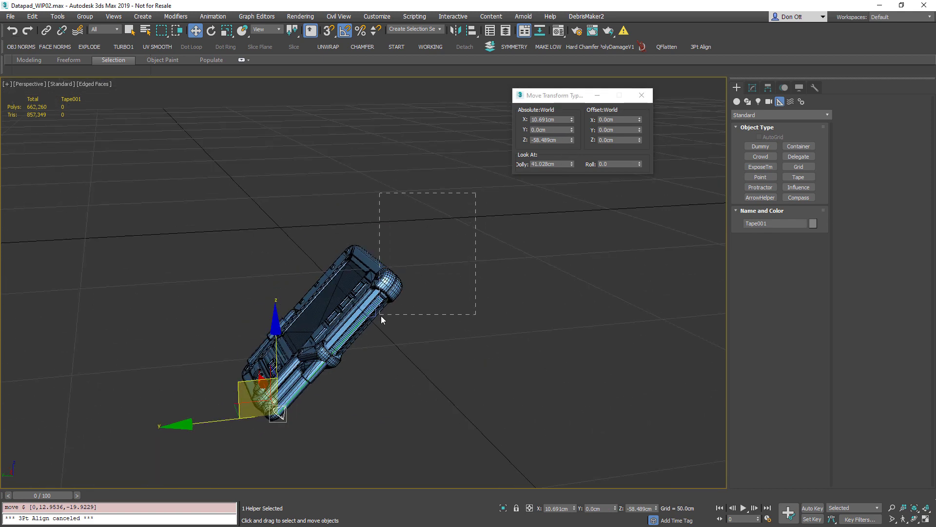
- Select only the tape's target and set its absolute world Z and Y positions to 0 cm
drag(381, 315, 381, 315)
drag(445, 248, 368, 316)
alt+drag(414, 206, 355, 268)
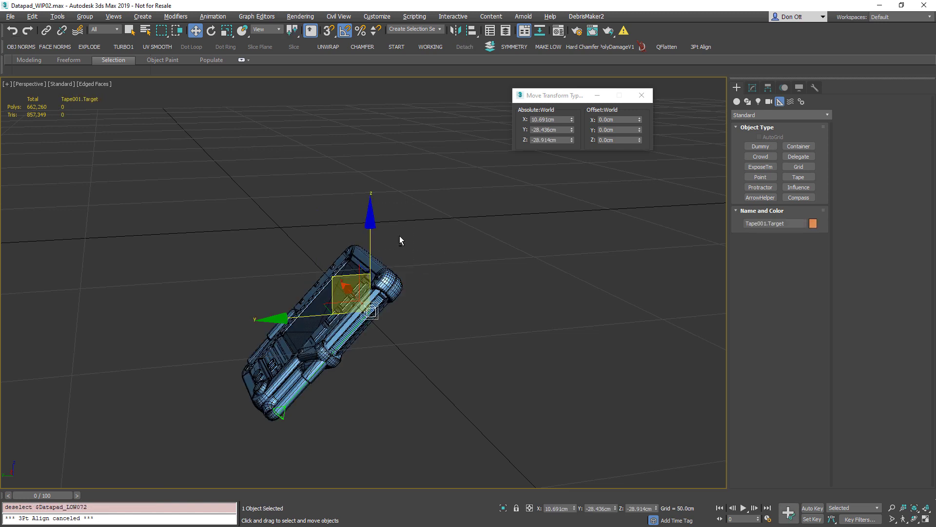
right_click(573, 140)
right_click(572, 131)
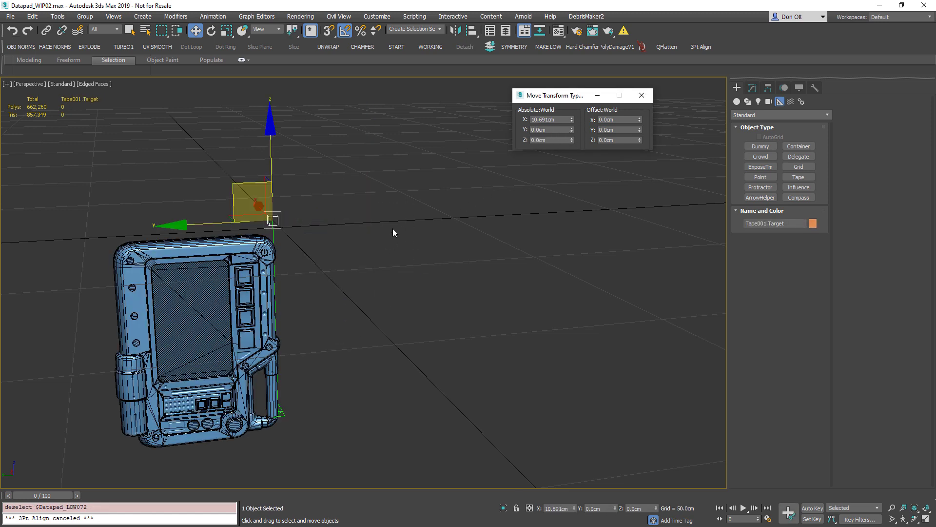
- Set the tape target's absolute world X position to 0 cm
alt+middle_drag(394, 232, 342, 242)
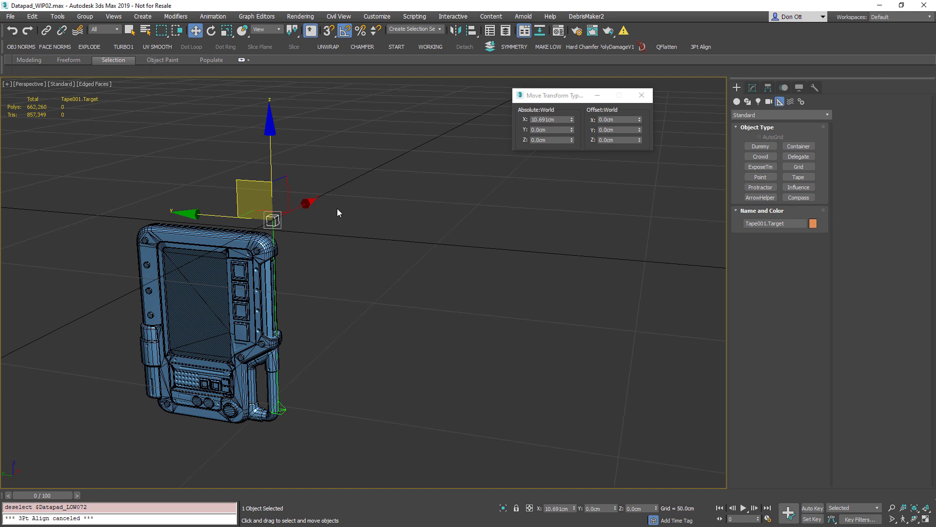
right_click(572, 121)
middle_drag(317, 280, 246, 305)
key(ctrl+z)
right_click(572, 119)
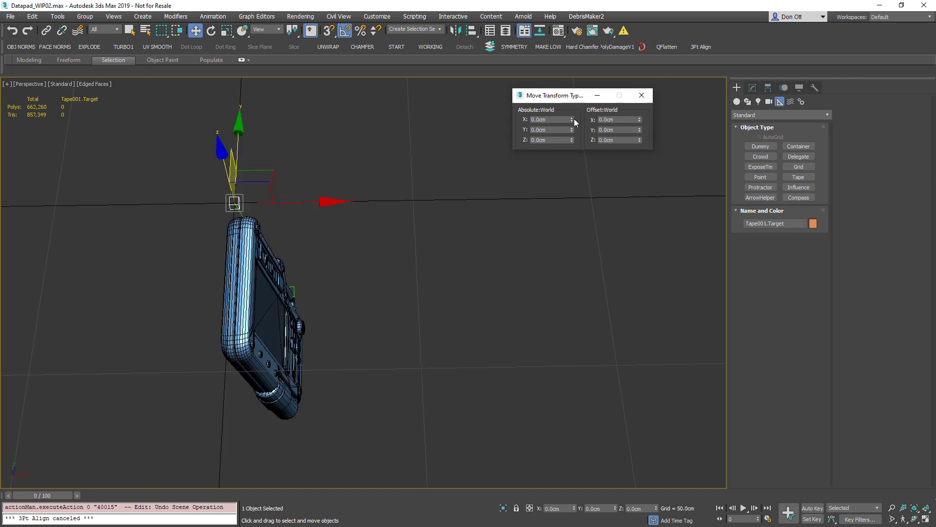
- Select only the tape's start point and set its absolute world X position to 0 cm
drag(312, 273, 272, 314)
alt+click(285, 371)
alt+click(273, 342)
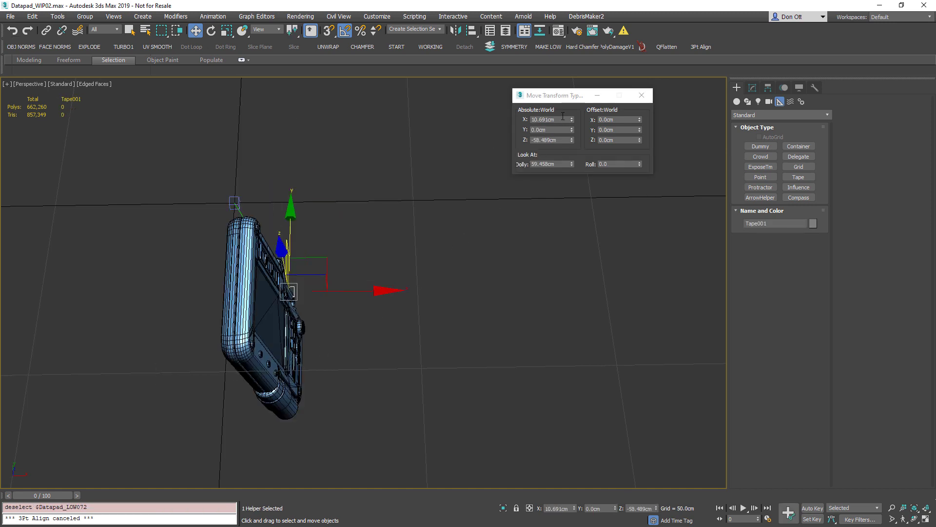
right_click(573, 119)
- Examine how the datapad's central seam lines up with the world axis in the top view
alt+middle_drag(396, 265, 233, 257)
key(t)
key(z)
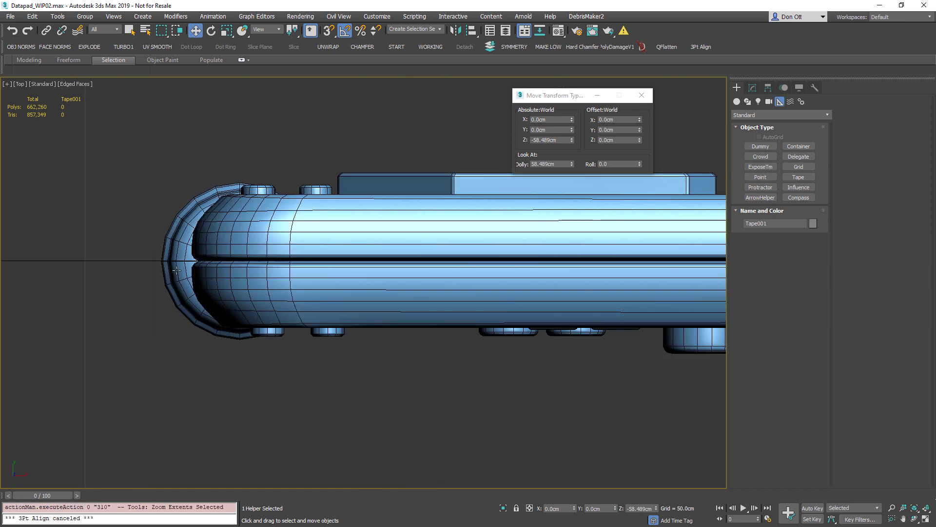
middle_drag(410, 273, 140, 270)
middle_drag(350, 273, 120, 258)
scroll(356, 250, up, 4)
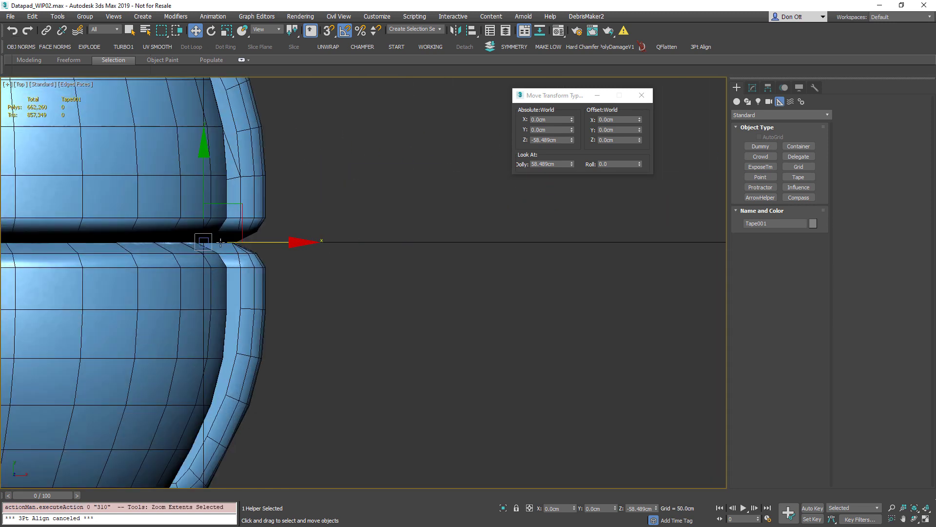
scroll(220, 241, down, 3)
- Clear the selection and examine the datapad's alignment with the tape in the front view
key(f)
click(369, 252)
scroll(319, 251, up, 5)
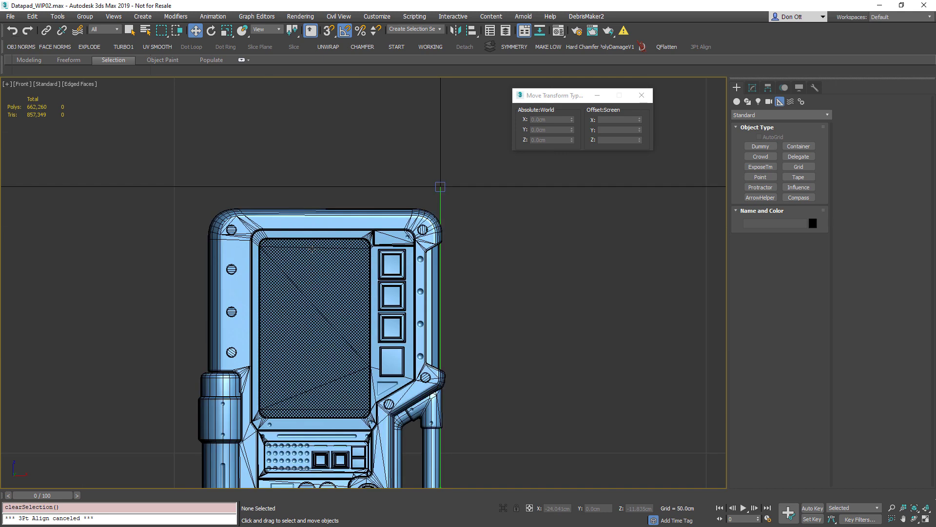
scroll(297, 215, up, 4)
scroll(408, 224, down, 8)
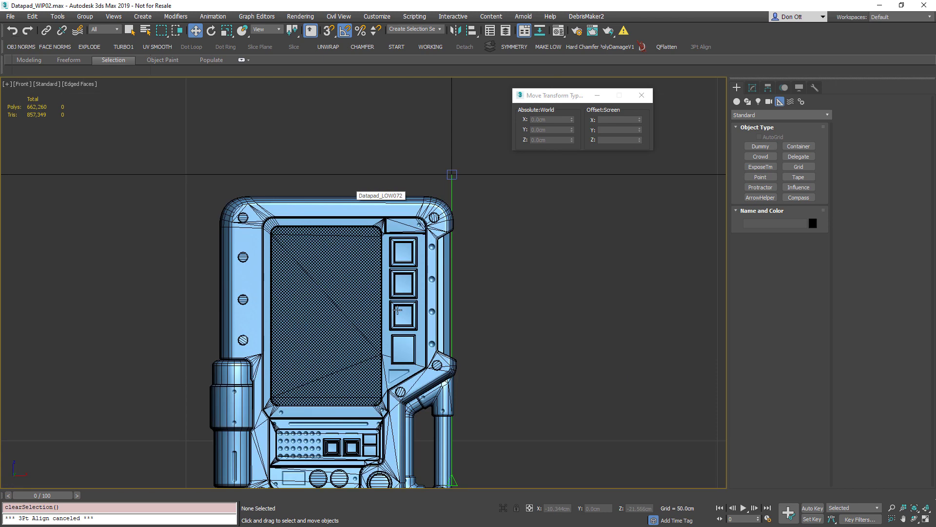
- Examine the tape's position against the datapad's seam vertices in a close-up wireframe top view
key(t)
key(z)
scroll(459, 278, up, 8)
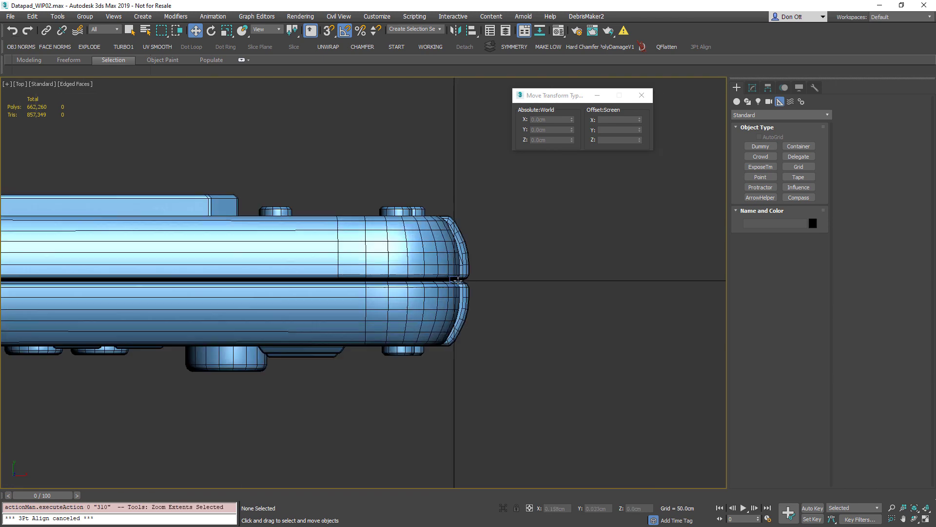
key(F3)
scroll(499, 286, up, 10)
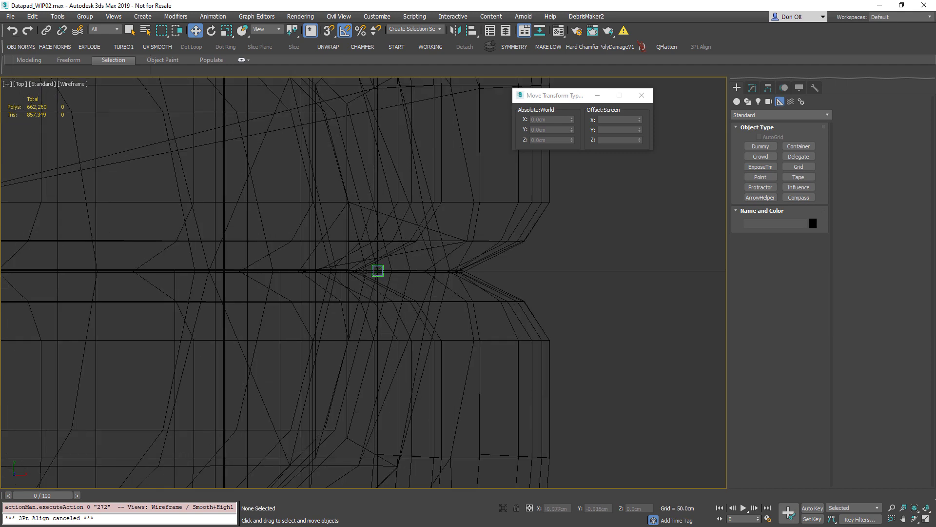
scroll(439, 250, down, 5)
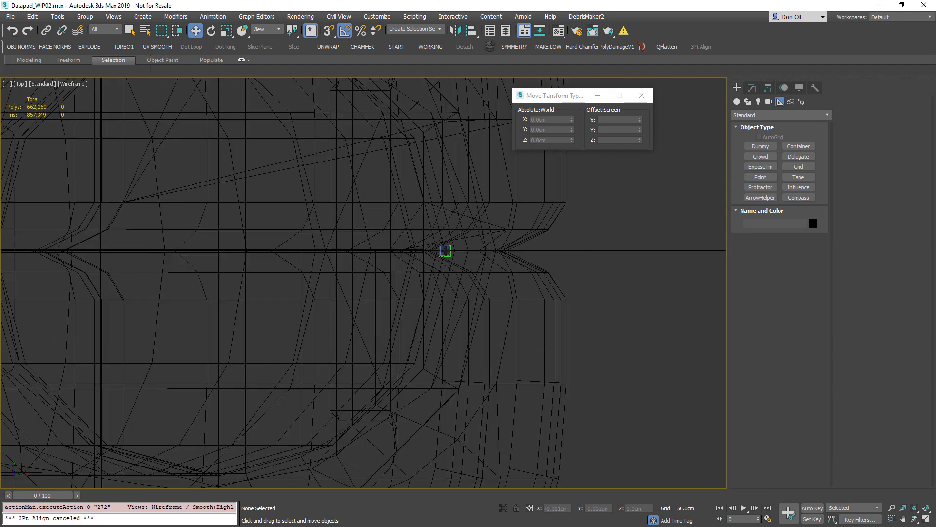
- Show the datapad in the front view with shading and edged faces
key(g)
key(g)
key(f)
key(z)
key(F3)
scroll(394, 206, up, 5)
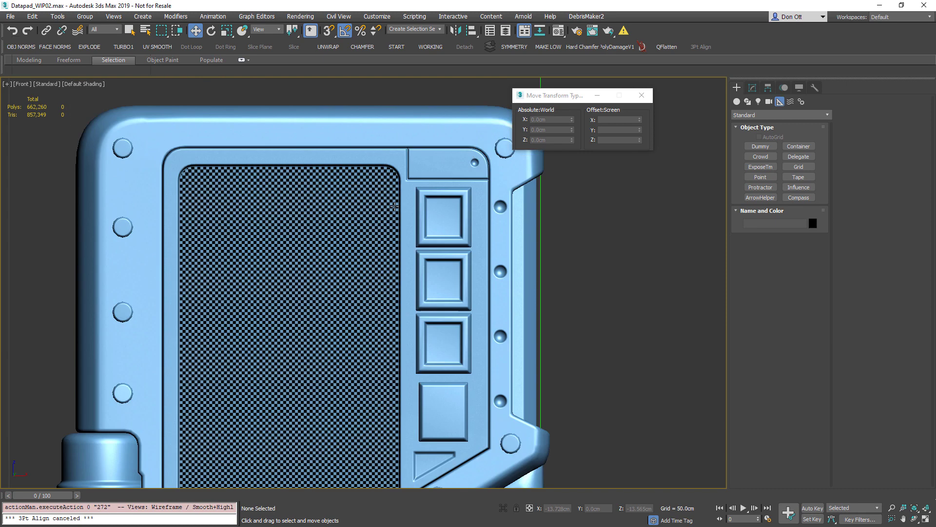
key(F4)
middle_drag(459, 296, 316, 273)
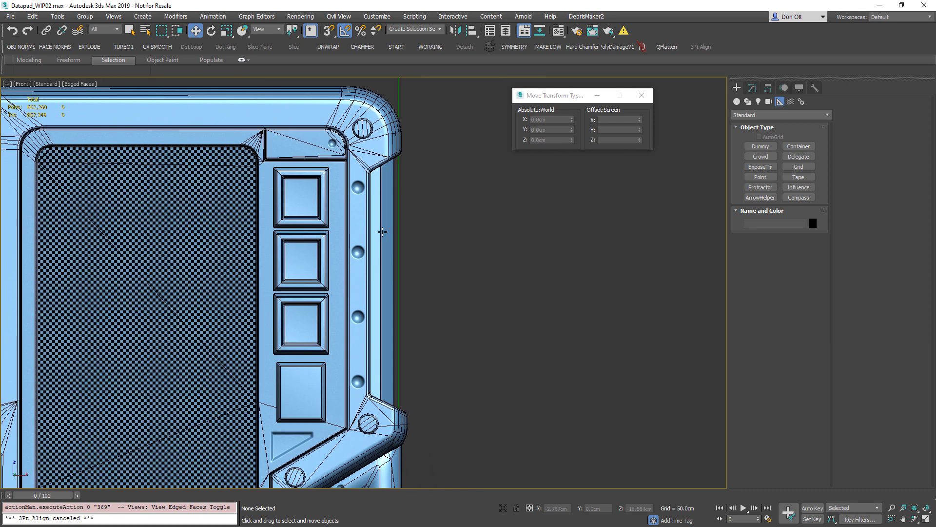
- Inspect the datapad's side and upper edges for straightness in the front view
scroll(434, 301, down, 4)
middle_drag(432, 360, 415, 252)
scroll(397, 252, up, 1)
scroll(397, 252, up, 2)
middle_drag(387, 326, 378, 380)
scroll(435, 149, up, 1)
middle_drag(435, 149, 415, 320)
middle_drag(423, 167, 417, 307)
middle_drag(73, 235, 374, 192)
scroll(373, 192, up, 1)
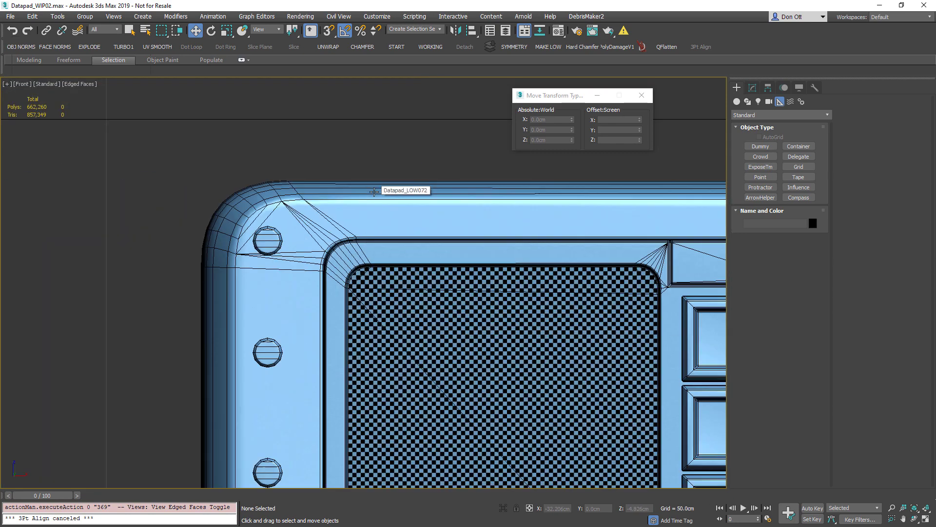
middle_drag(549, 204, 215, 189)
scroll(256, 196, down, 1)
middle_drag(317, 290, 234, 312)
- Select the datapad together with the tape and its target in perspective, break their links, and clear the selection
key(p)
key(z)
drag(324, 113, 332, 238)
drag(231, 141, 581, 433)
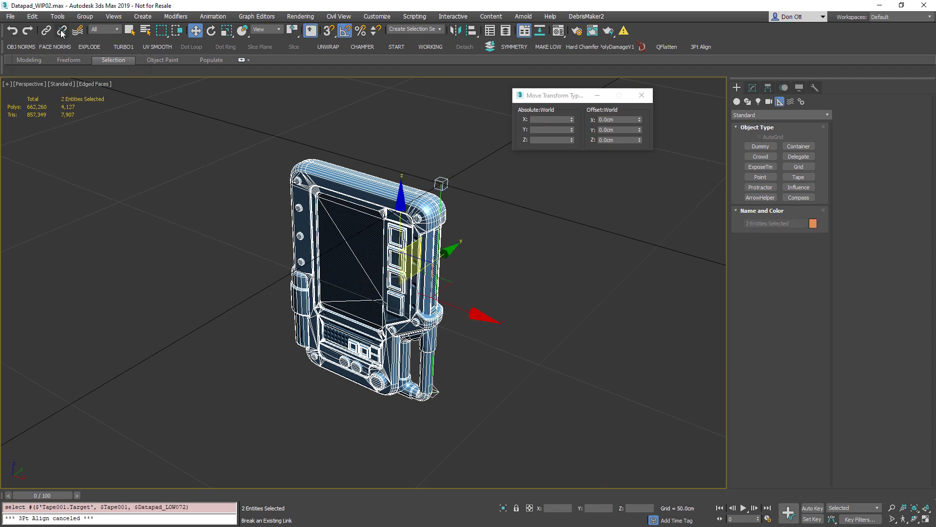
click(200, 163)
- Select the tape and its target without the datapad and delete them
drag(329, 280, 556, 452)
alt+click(347, 218)
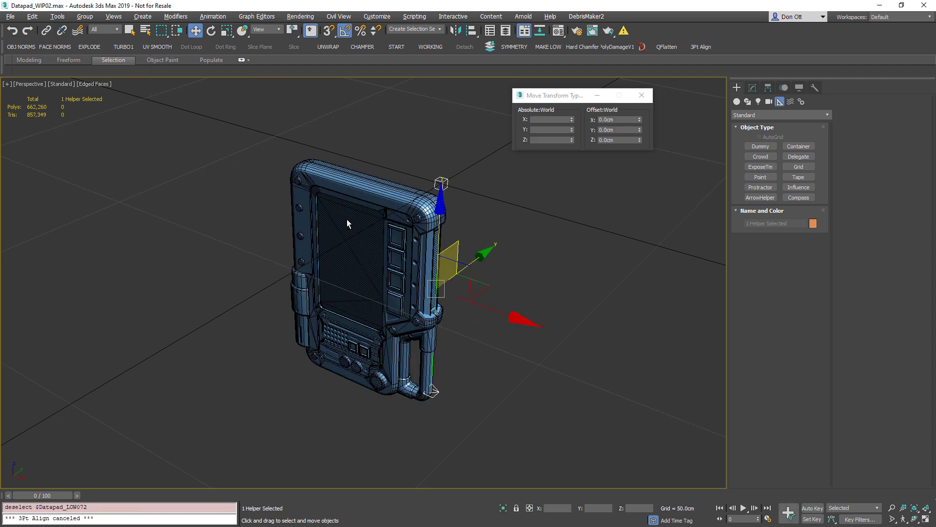
key(Delete)
- Center the datapad's pivot on the object and set its absolute world X, Y and Z positions to 0 cm
click(340, 243)
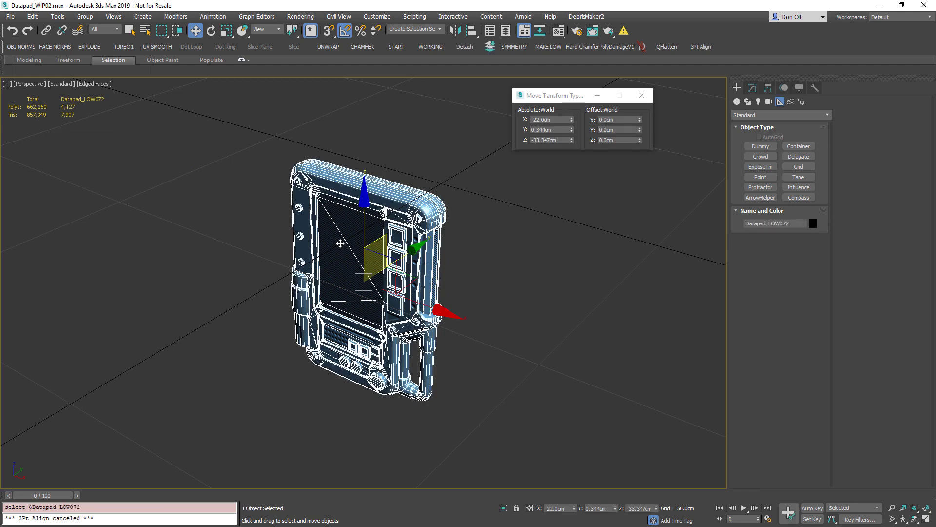
key(alt+c)
alt+middle_drag(397, 201, 397, 203)
key(f)
right_click(572, 119)
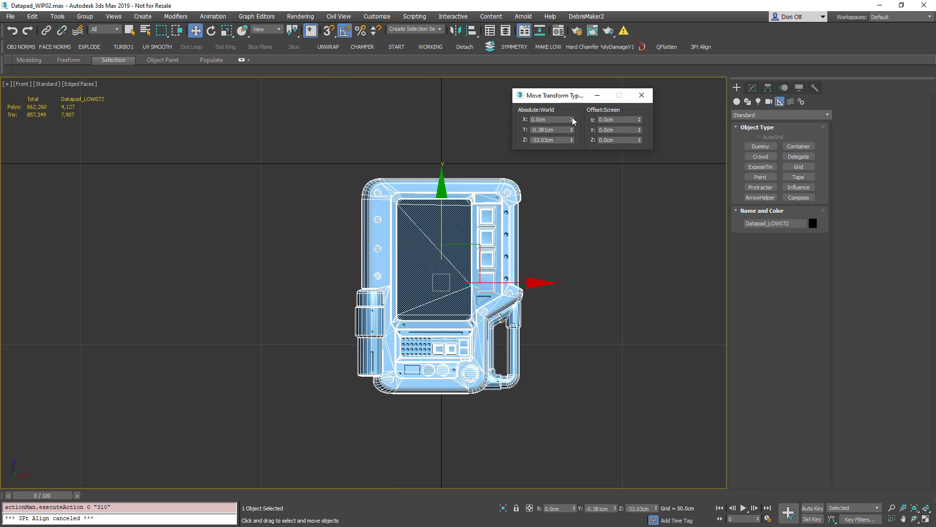
right_click(573, 130)
right_click(572, 140)
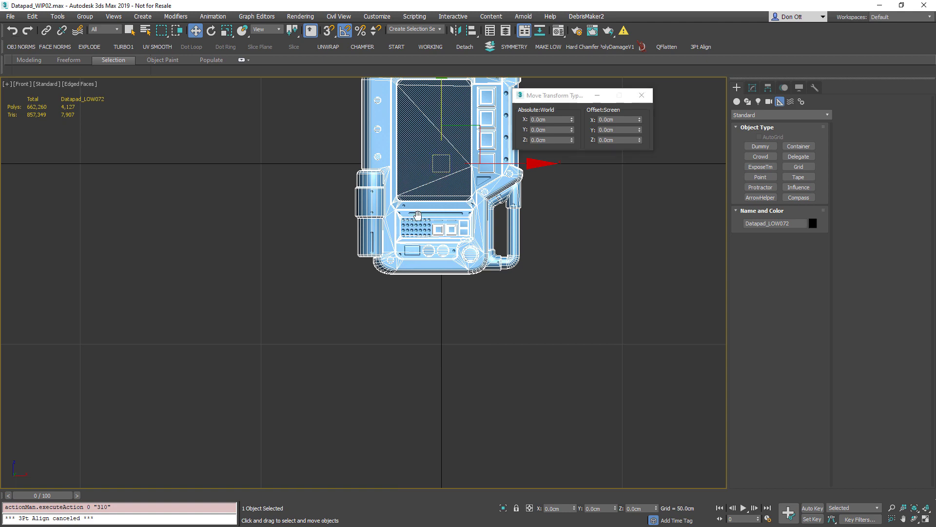
- Reset the datapad's XForm and inspect its edges in the front view
middle_drag(424, 129, 381, 191)
scroll(346, 159, up, 6)
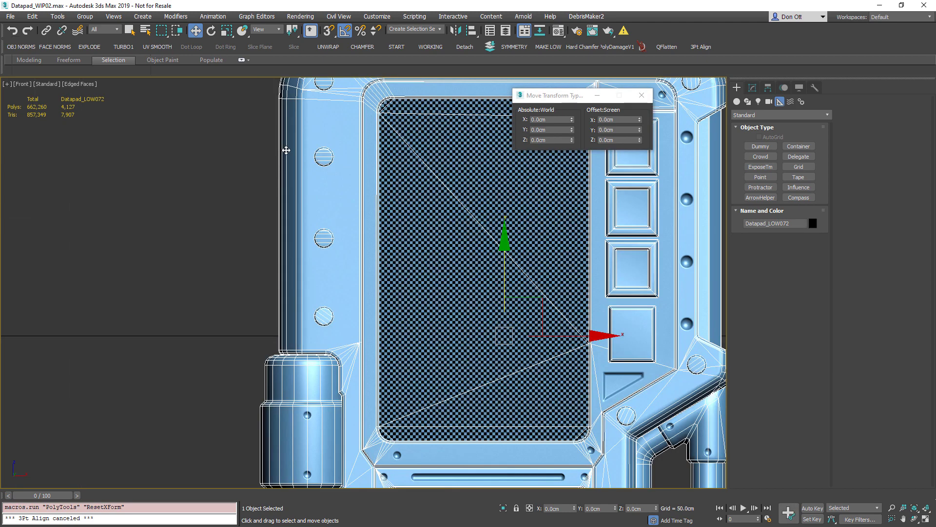
scroll(323, 249, down, 2)
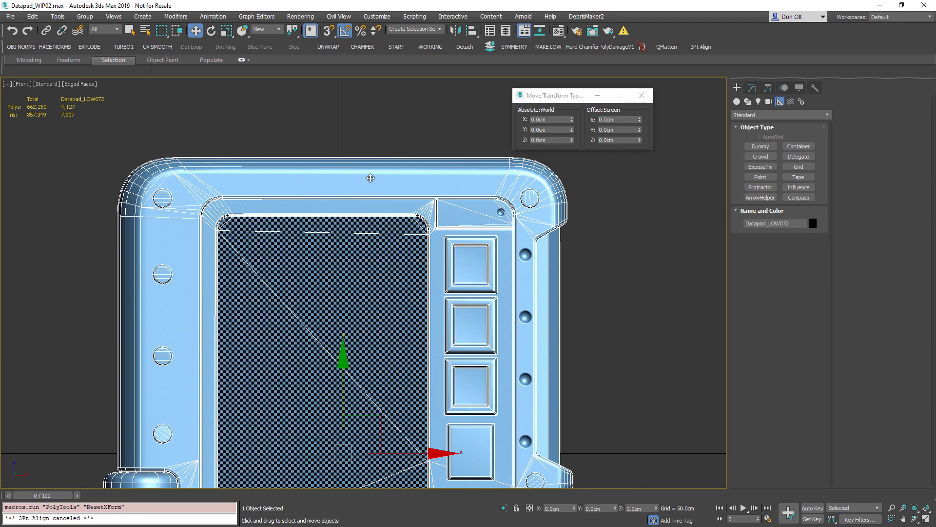
scroll(352, 193, down, 1)
middle_drag(352, 315, 230, 206)
middle_drag(361, 341, 341, 182)
scroll(317, 294, up, 2)
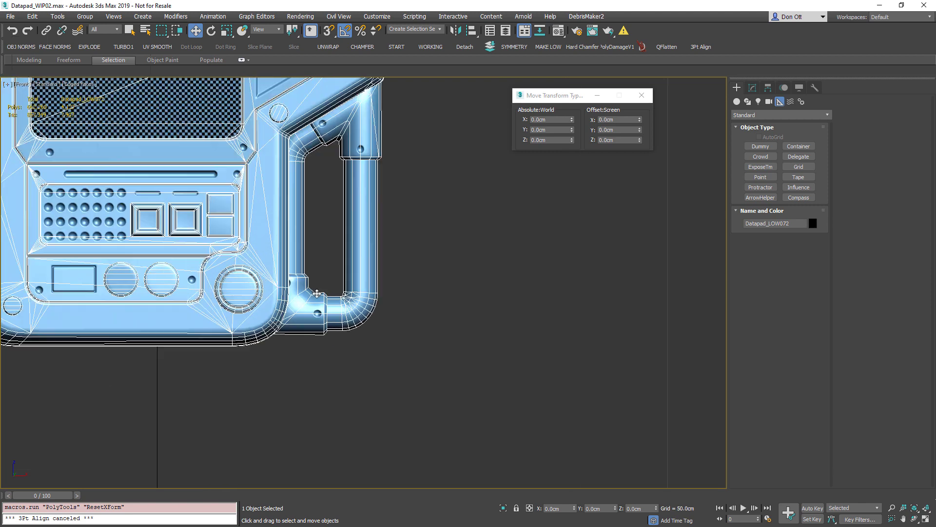
middle_drag(207, 311, 343, 301)
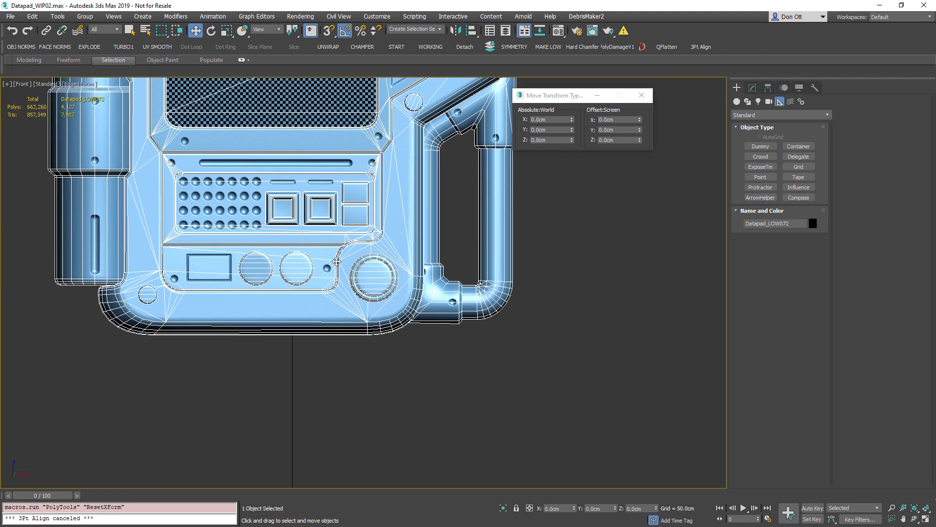
- Compare the whole datapad with the world axes in the perspective, top and front views
key(z)
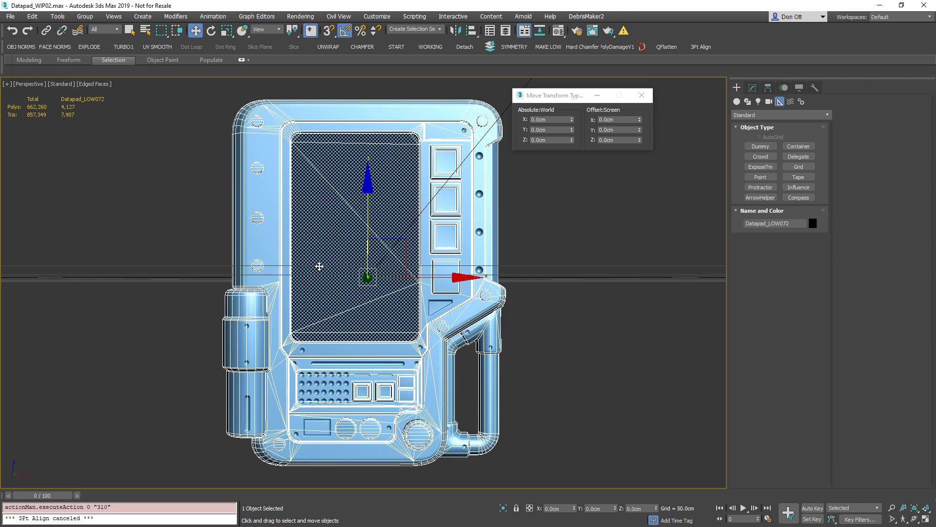
key(t)
key(z)
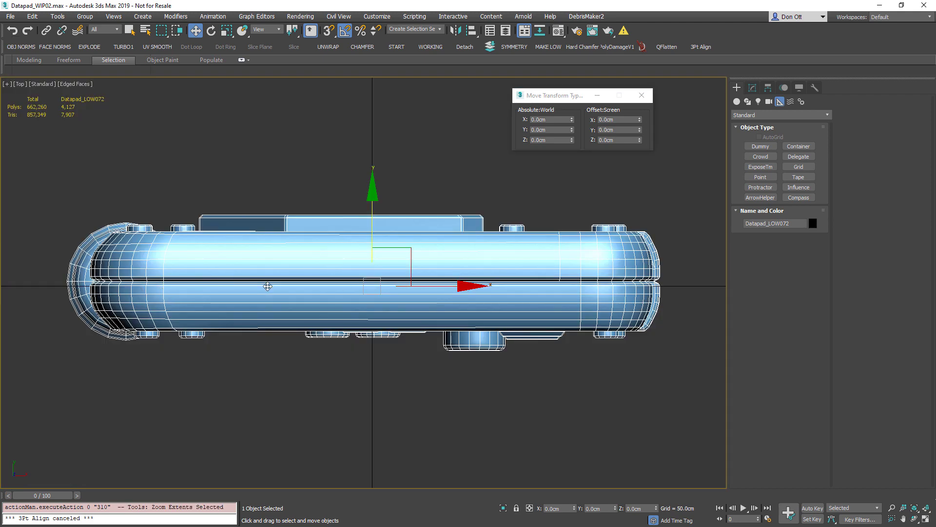
key(f)
key(z)
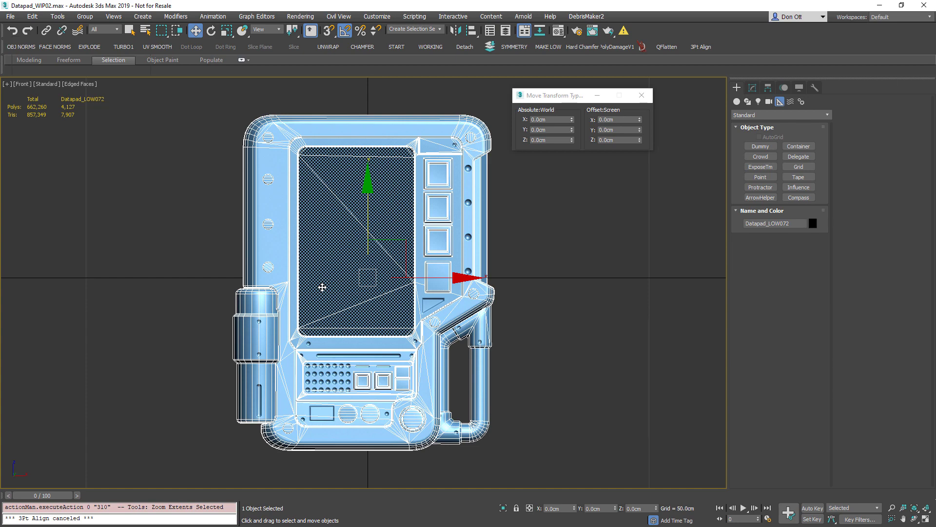
- Show the datapad in an angled perspective view with edged faces turned off, and select it
key(p)
mouse_move(322, 287)
alt+middle_down()
mouse_move(366, 317)
mouse_move(456, 324)
alt+middle_up()
key(F3)
click(572, 317)
key(F3)
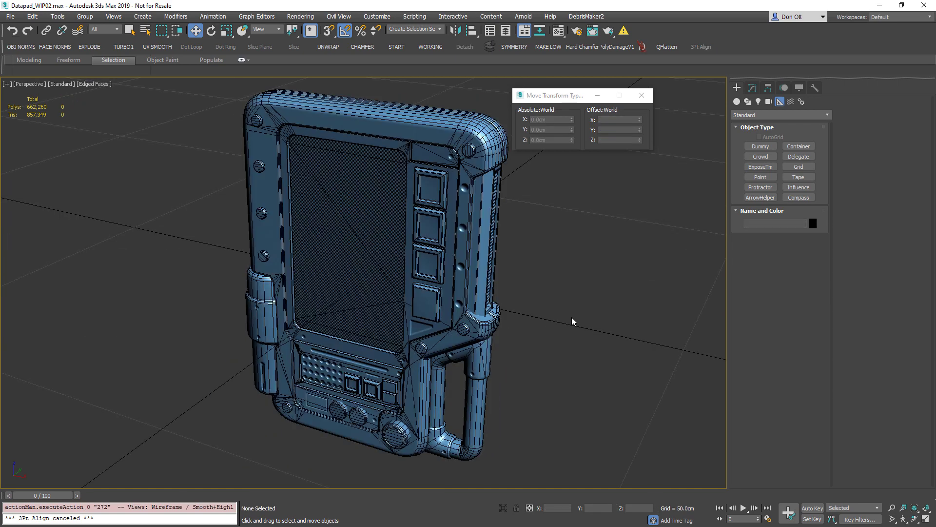
key(F4)
key(z)
alt+middle_drag(397, 361, 561, 310)
click(414, 316)
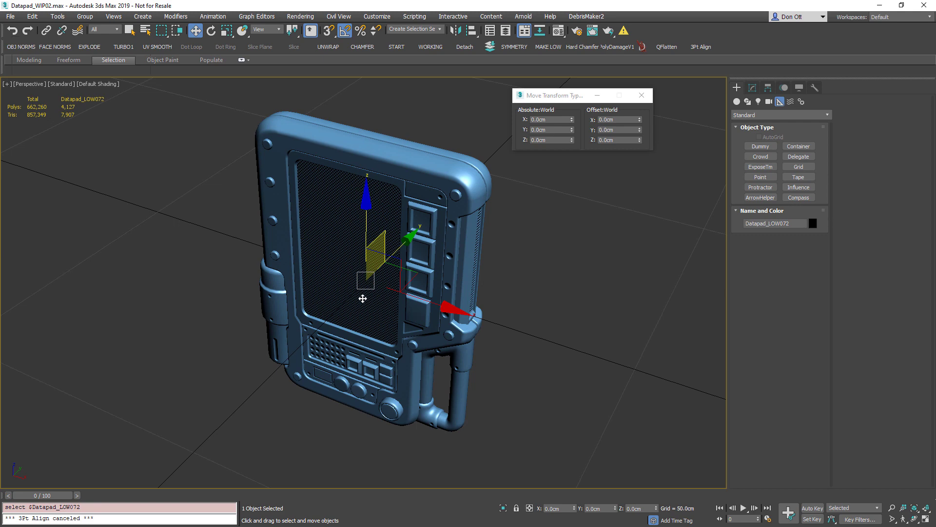
alt+middle_drag(225, 319, 243, 363)
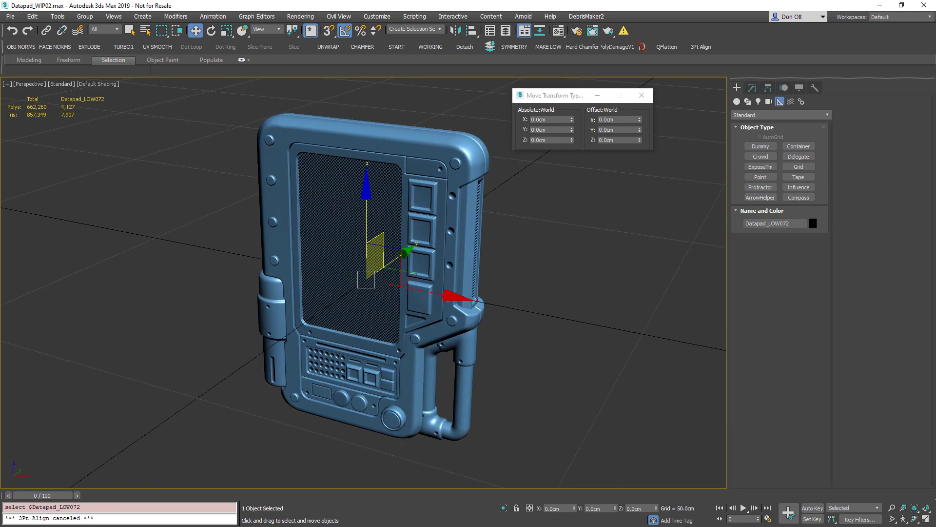